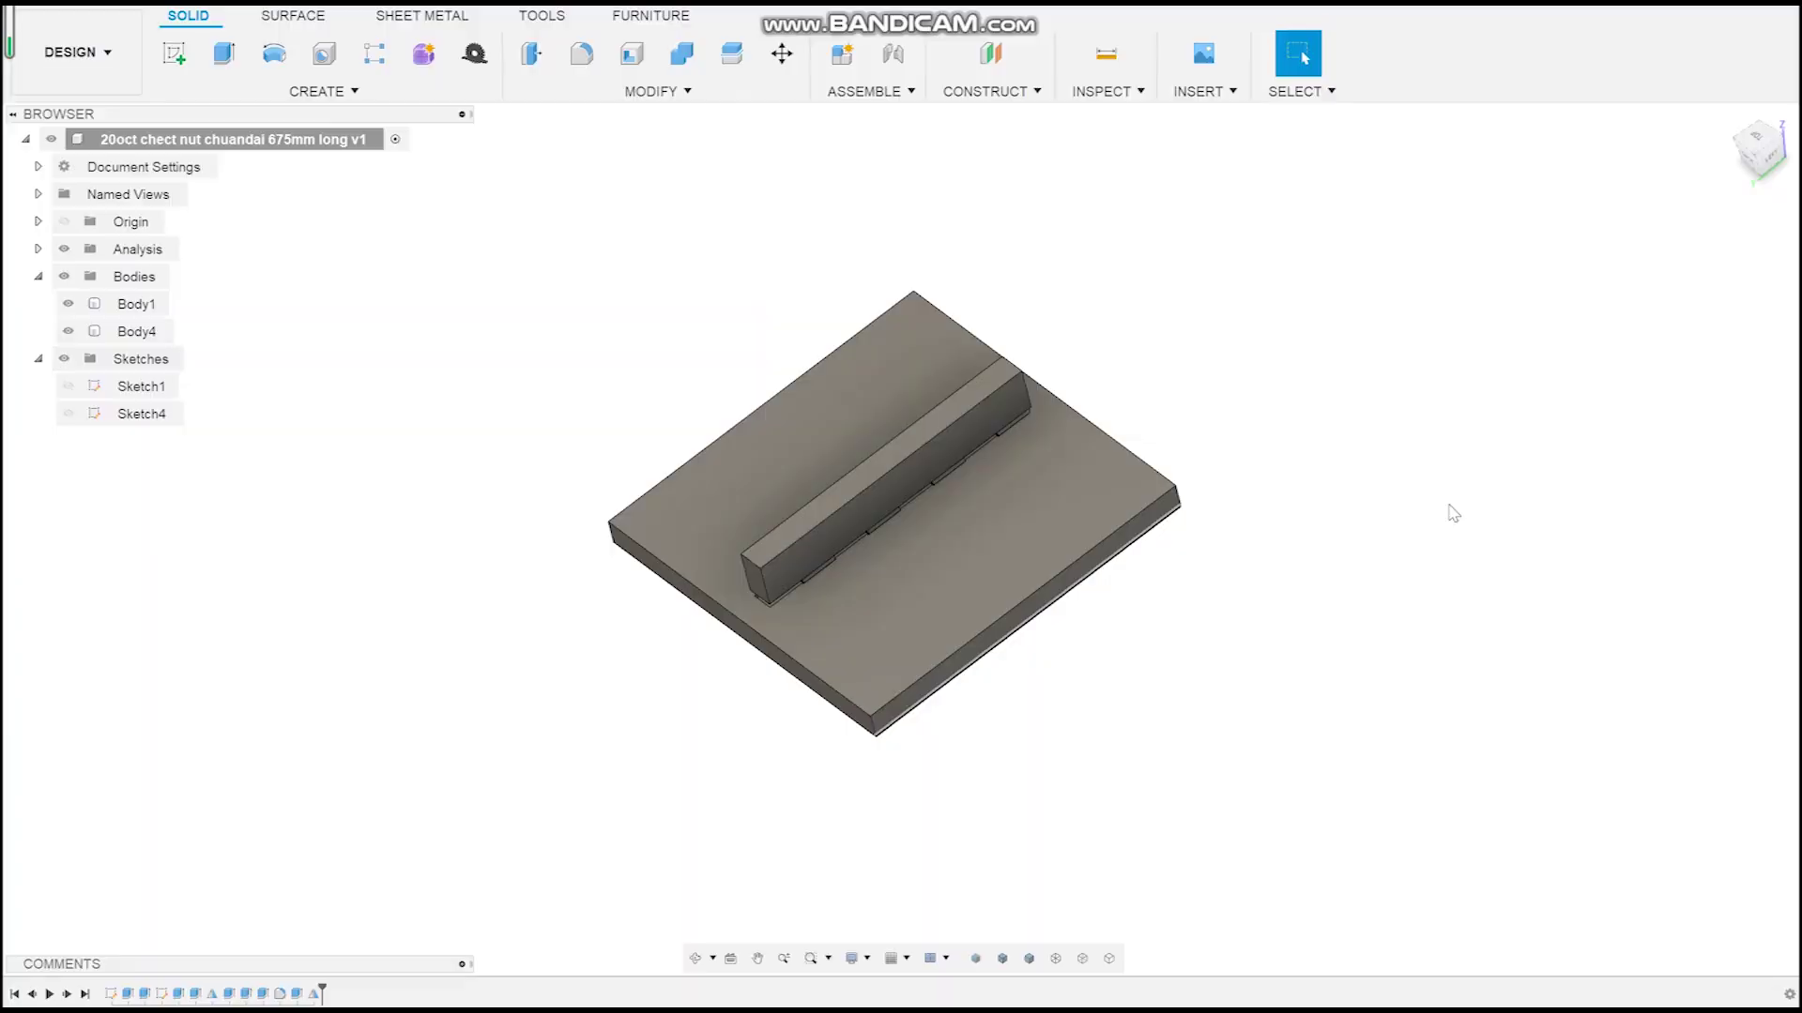
- Hide the dovetail bar and orbit over the tabletop to inspect the segmented slot
click(928, 557)
scroll(902, 581, up, 1)
scroll(929, 584, up, 2)
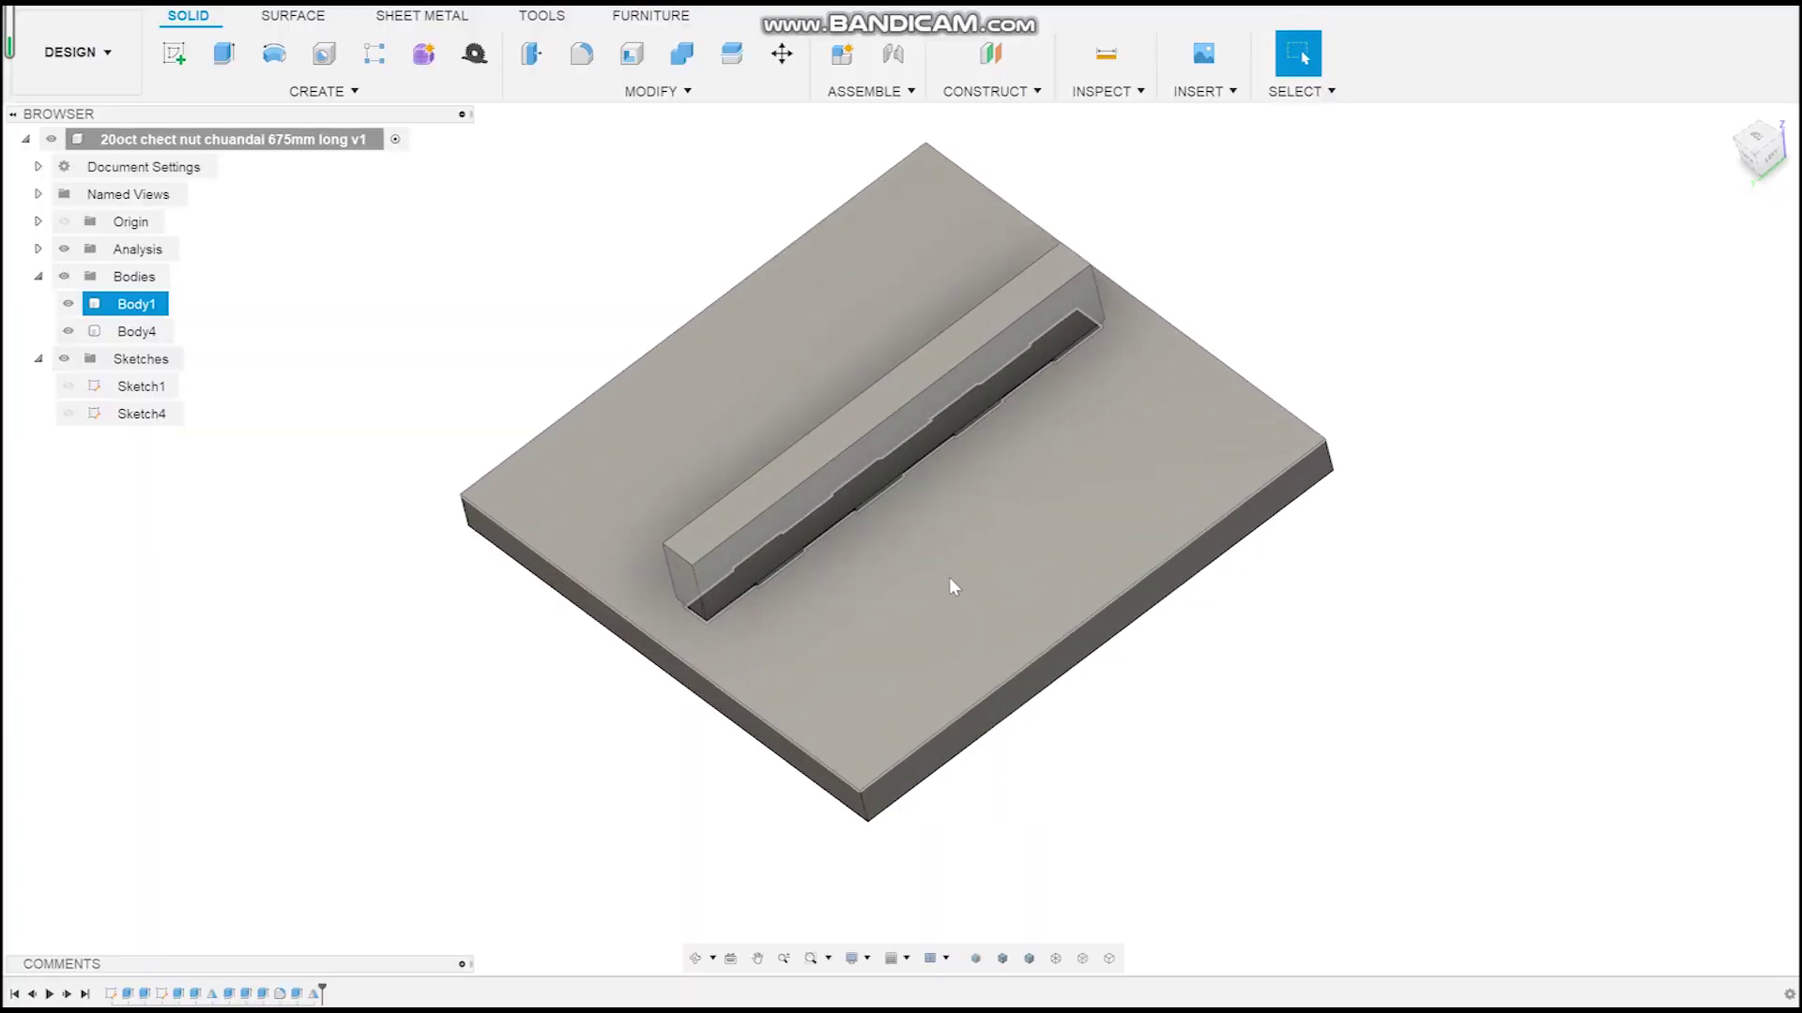
shift+middle_drag(977, 595, 1028, 585)
key(Escape)
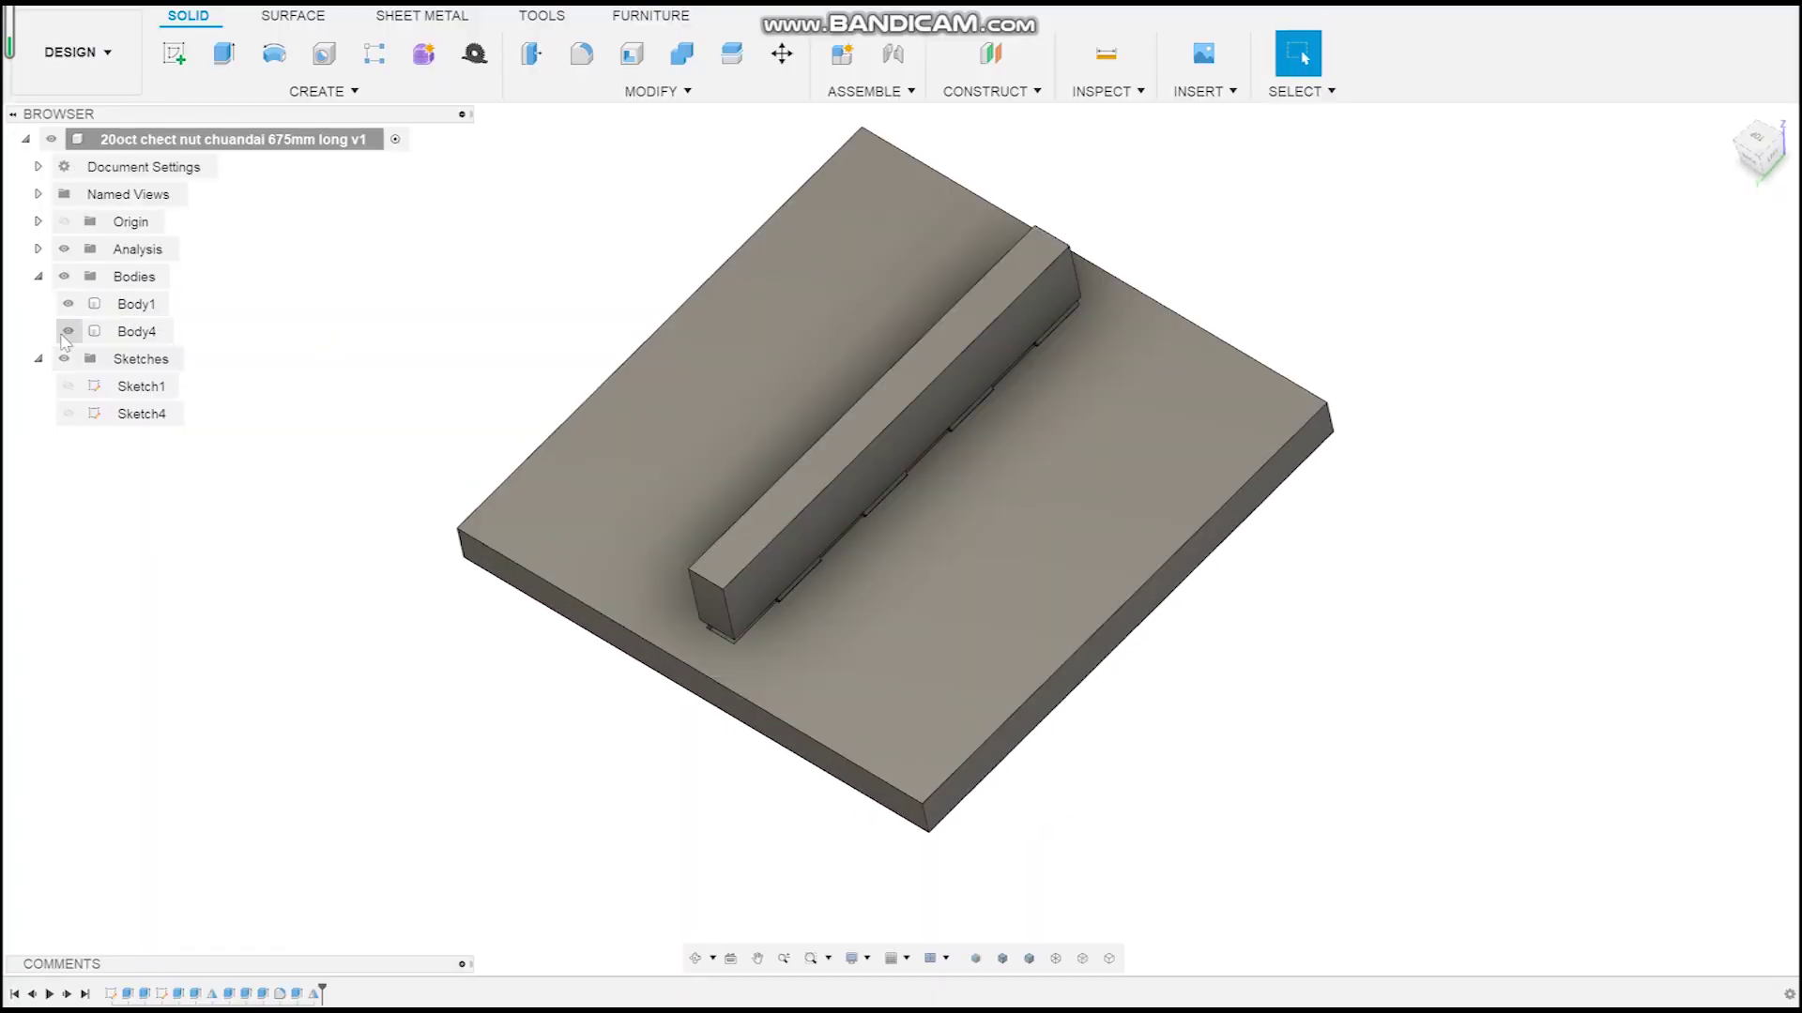
click(68, 331)
click(1096, 534)
mouse_move(1095, 534)
shift+middle_down()
mouse_move(1137, 554)
mouse_move(1146, 500)
mouse_move(1127, 520)
shift+middle_up()
scroll(893, 489, up, 2)
scroll(896, 480, up, 2)
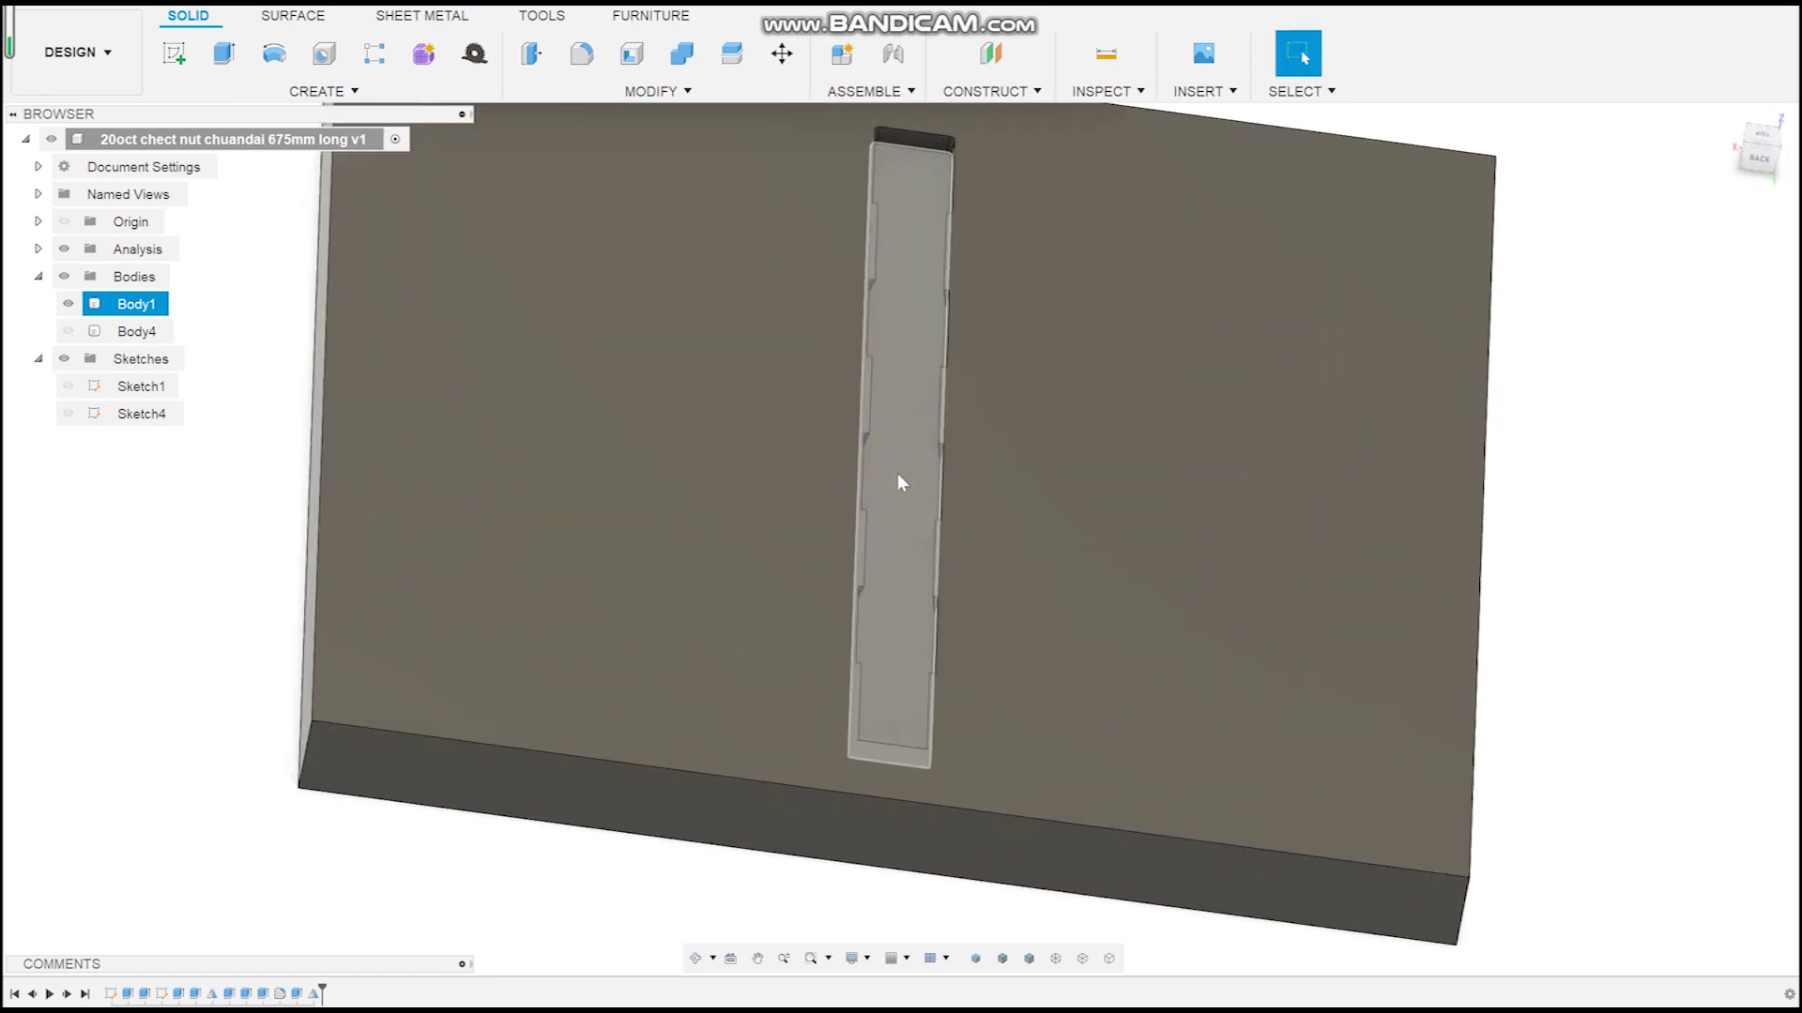
mouse_move(897, 484)
shift+middle_down()
mouse_move(812, 410)
mouse_move(836, 390)
shift+middle_up()
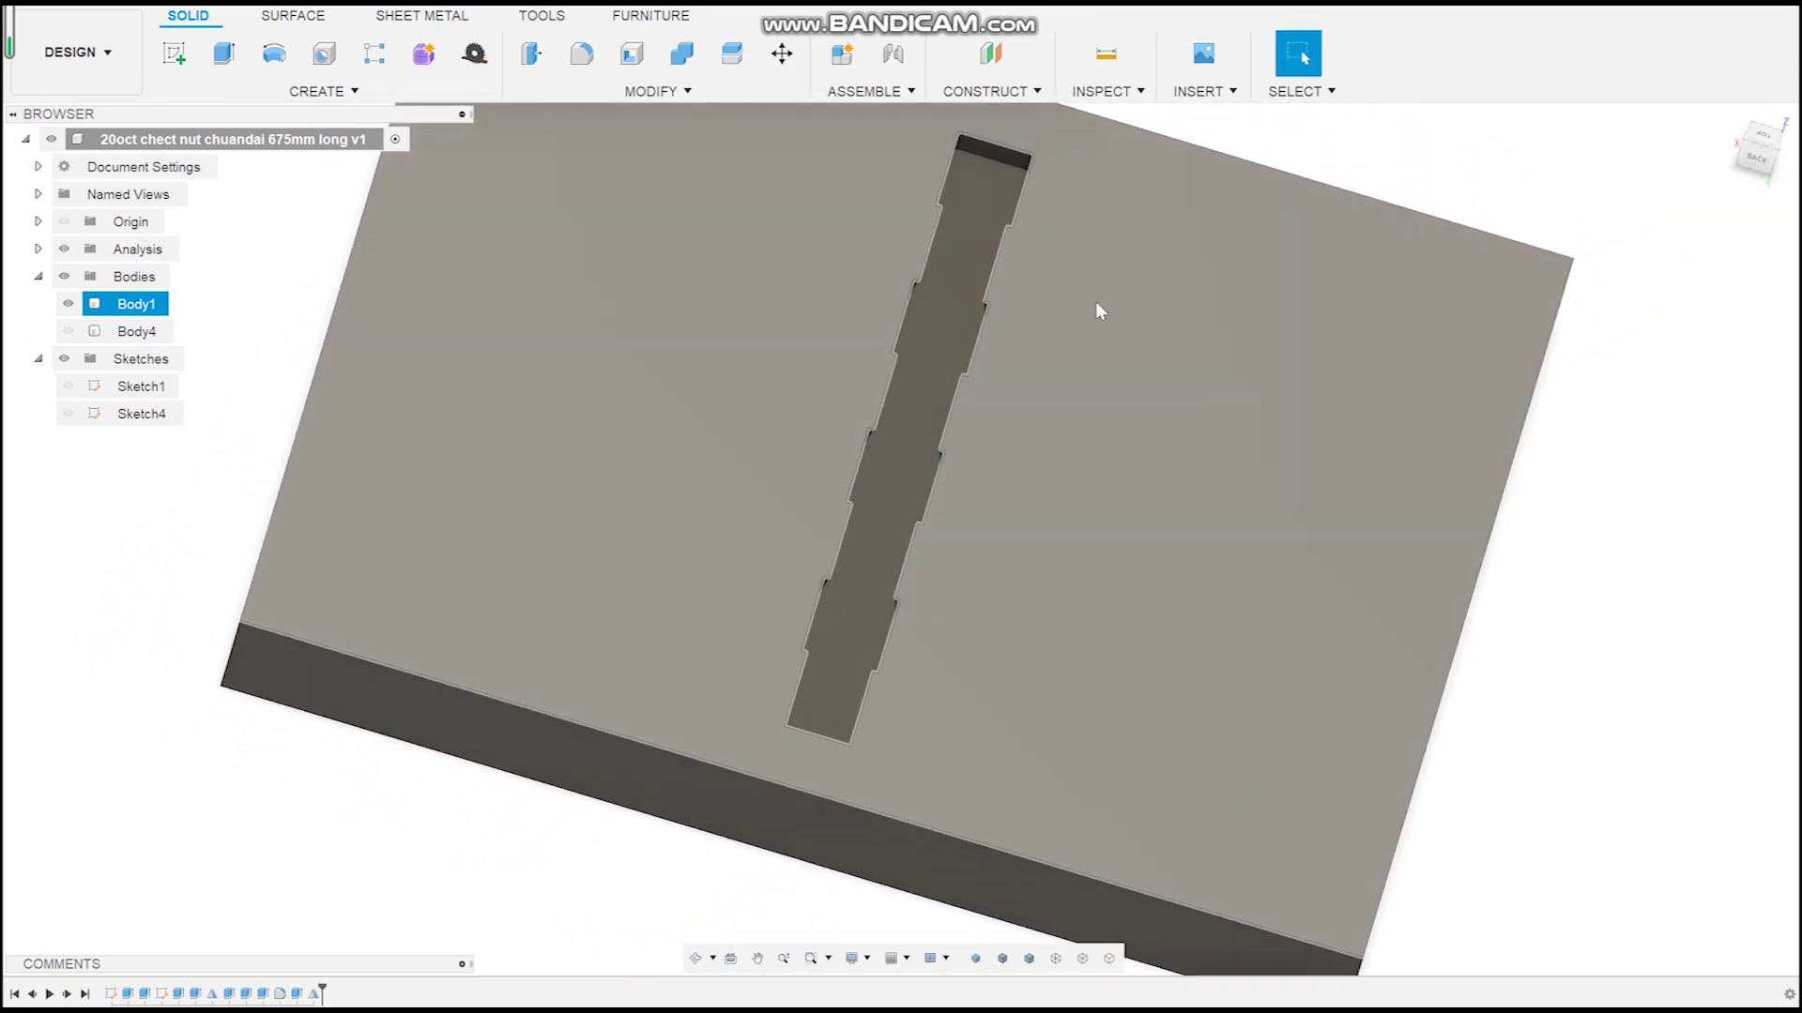
scroll(1112, 318, down, 2)
shift+middle_drag(1108, 322, 901, 344)
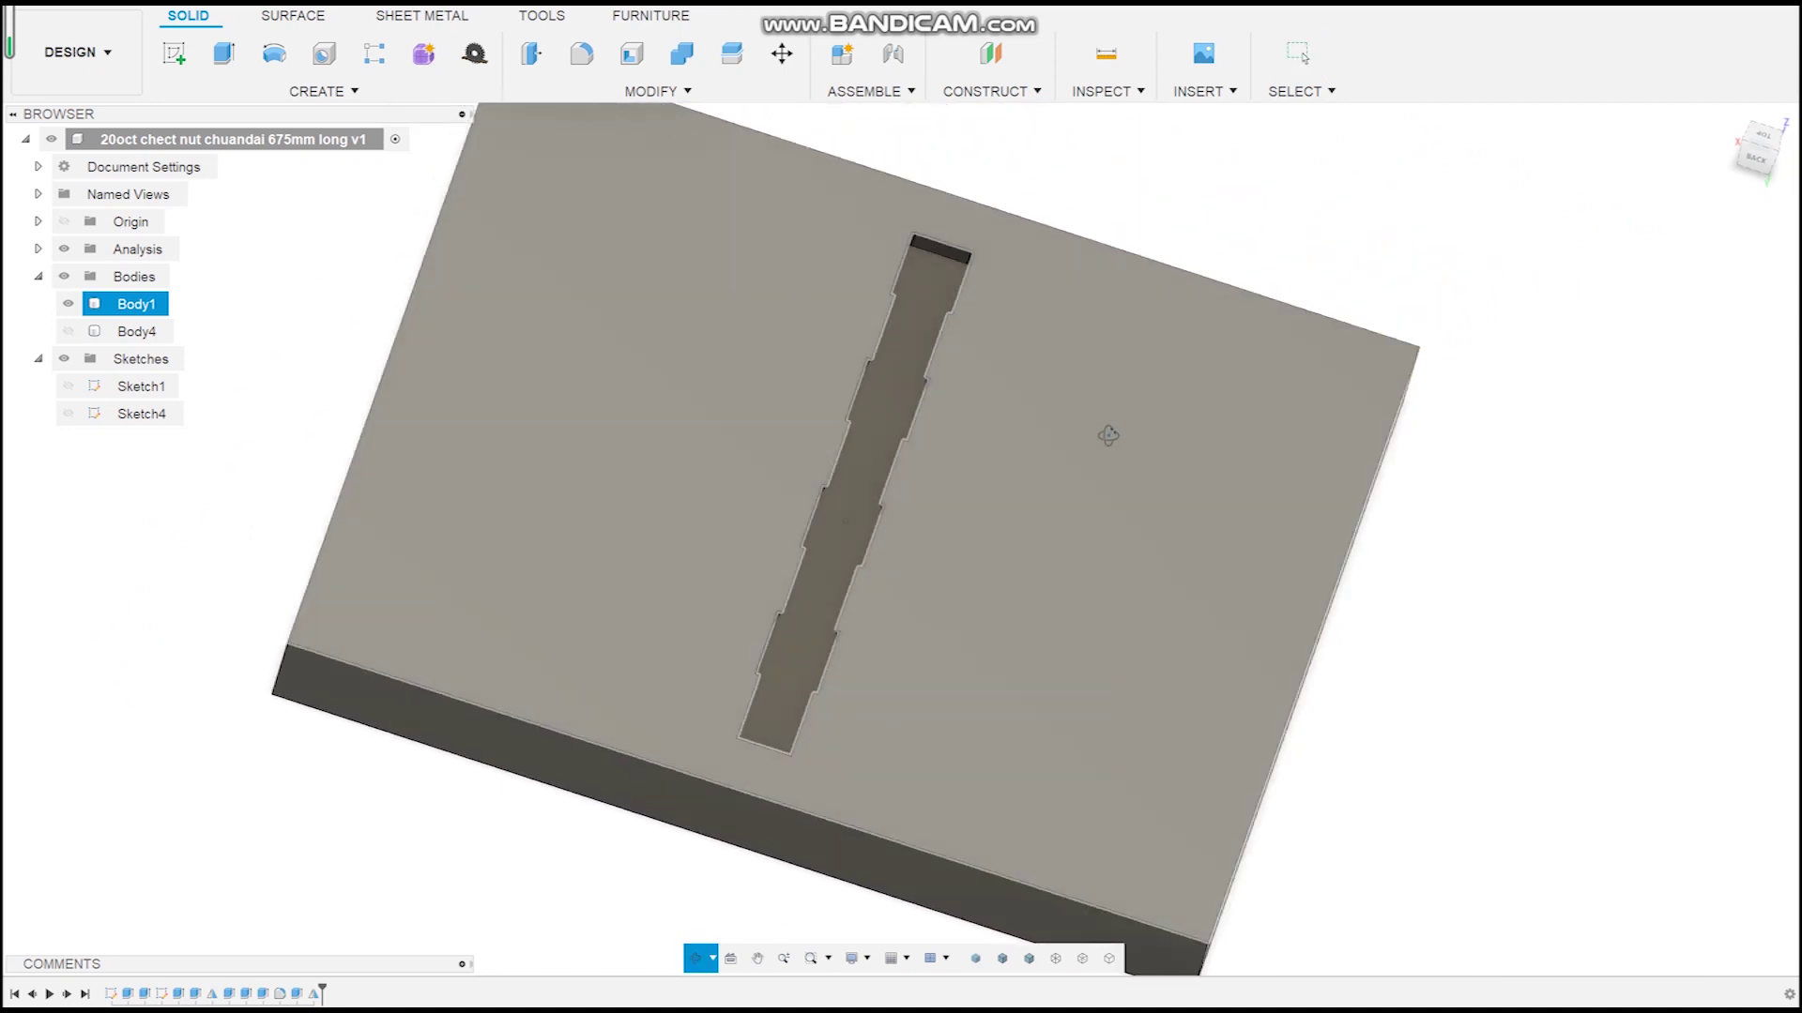
shift+middle_drag(1108, 435, 1074, 434)
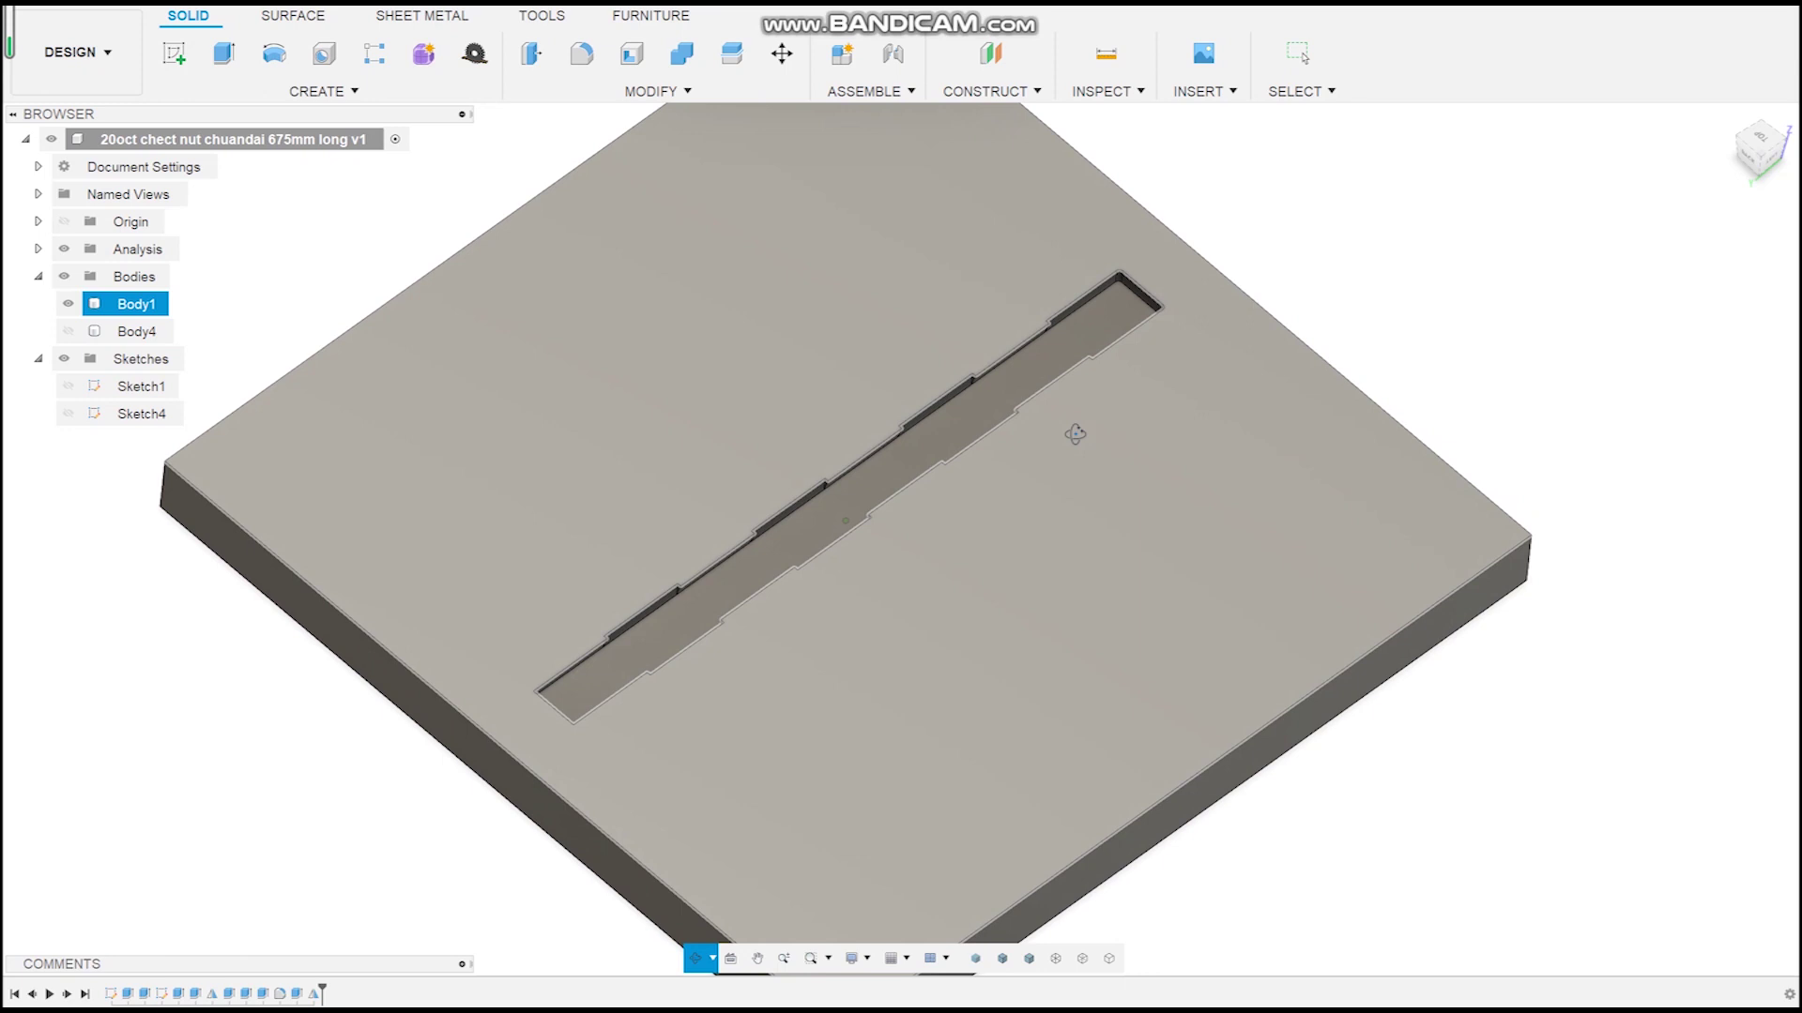
key(Escape)
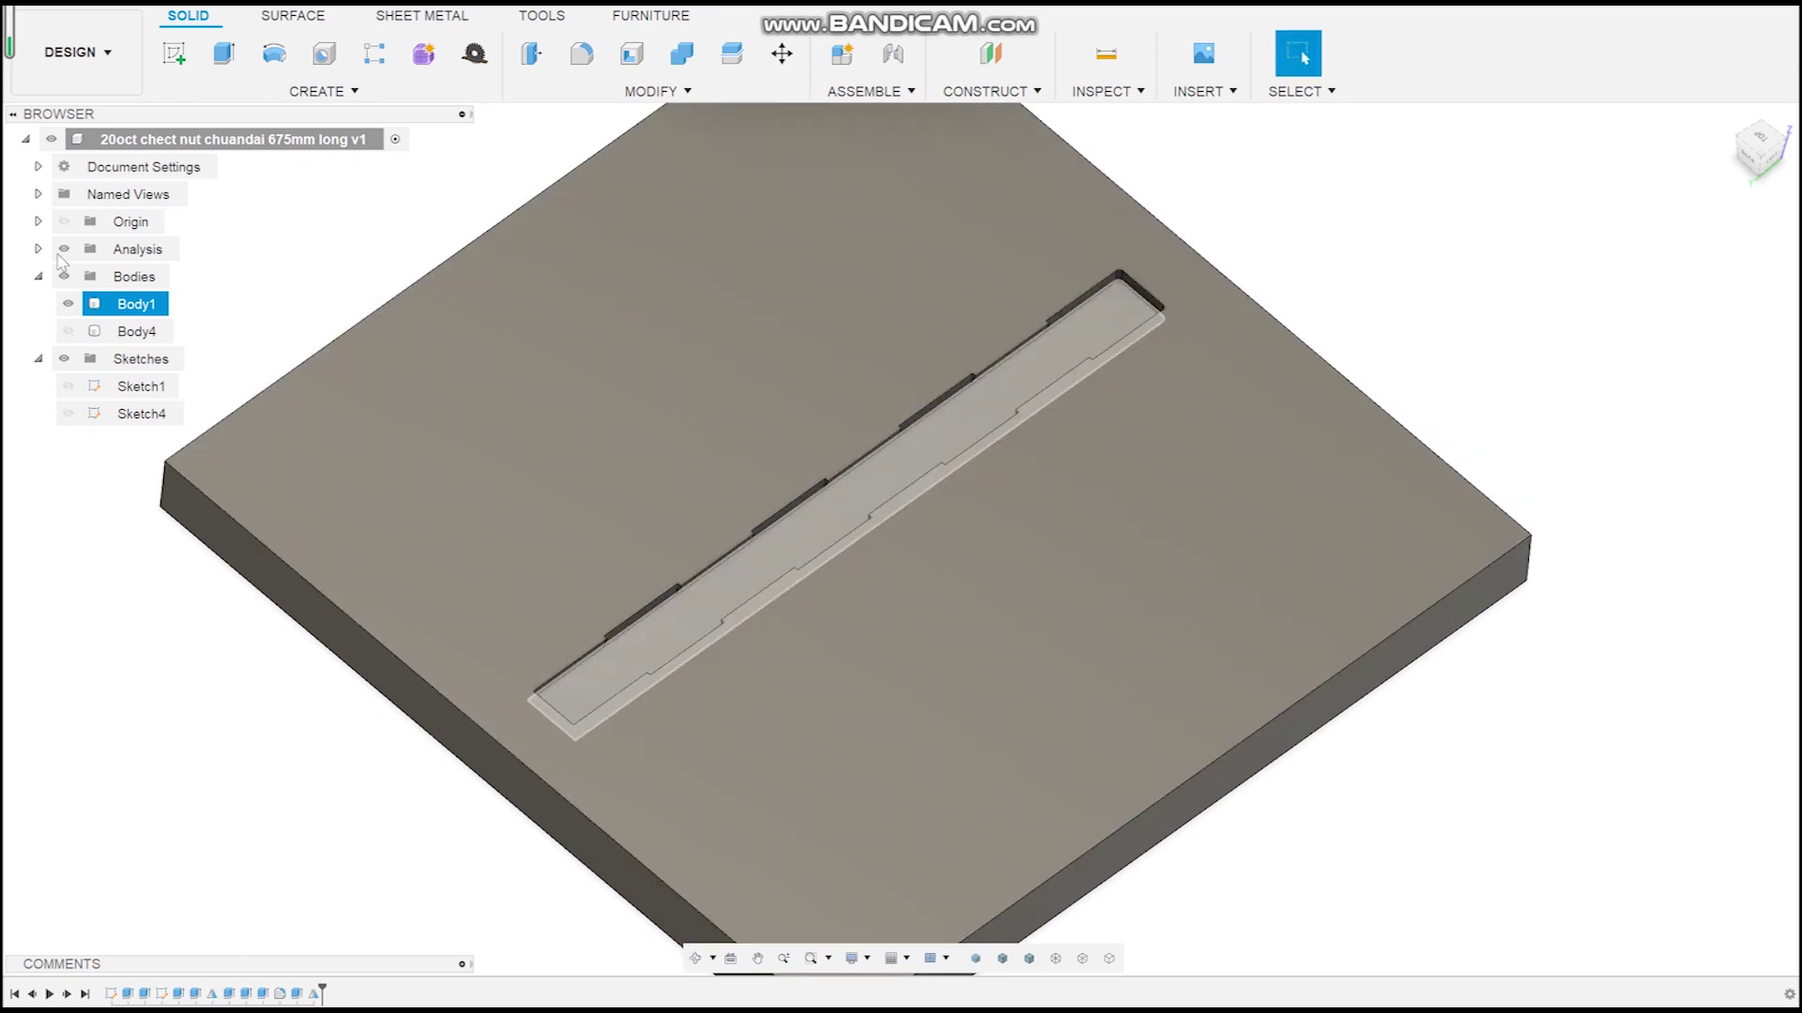
- Show the dovetail bar again, hide the tabletop plate, and orbit around the bar
click(67, 331)
click(68, 304)
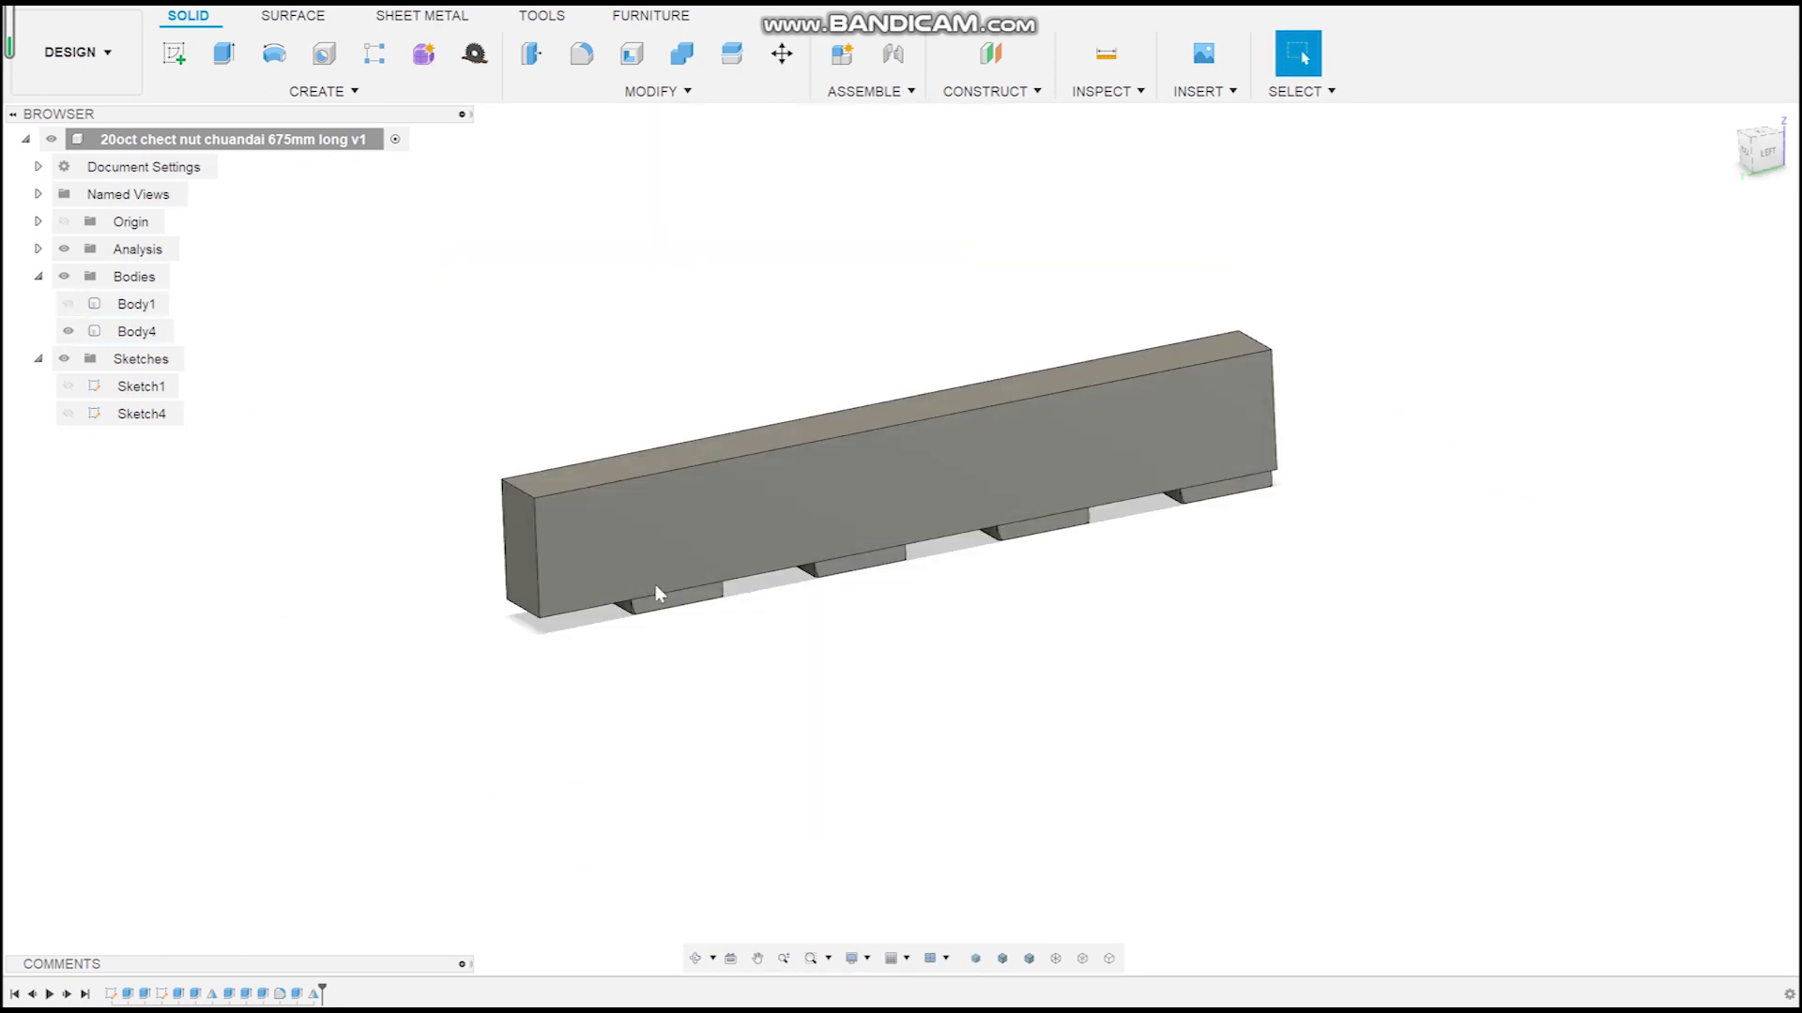
shift+middle_drag(635, 596, 822, 472)
drag(823, 474, 900, 473)
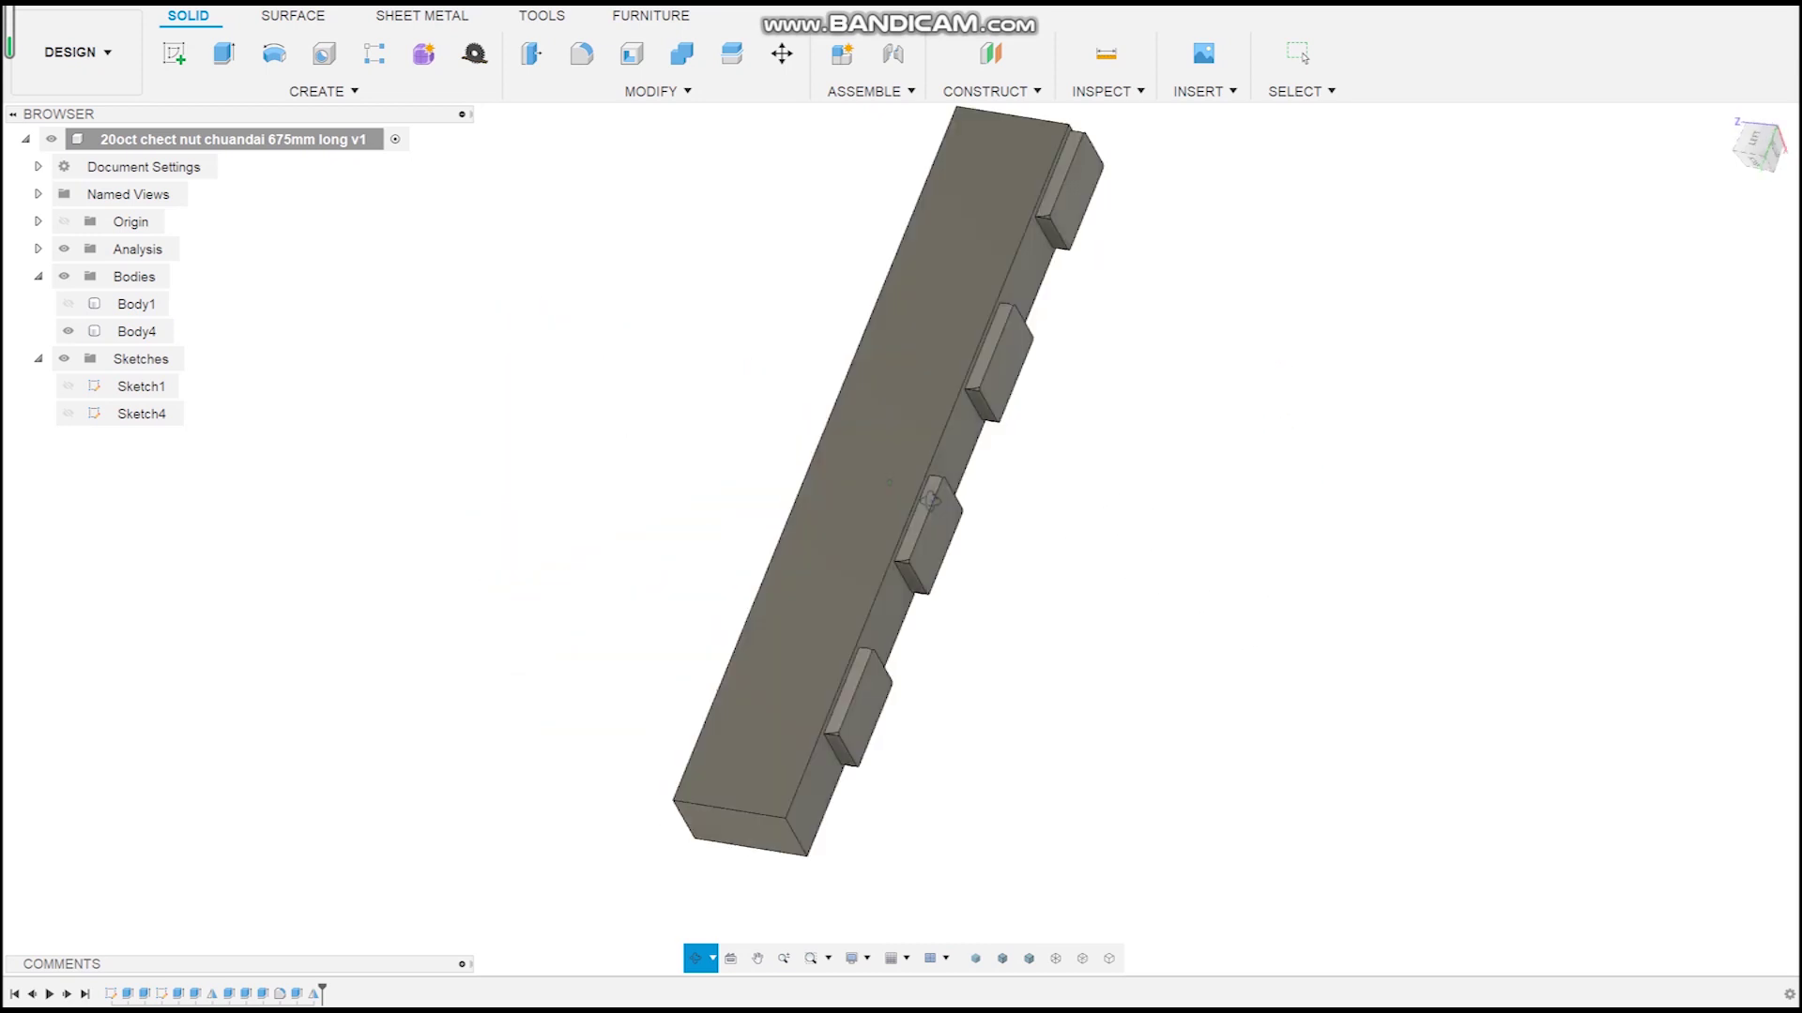
key(Escape)
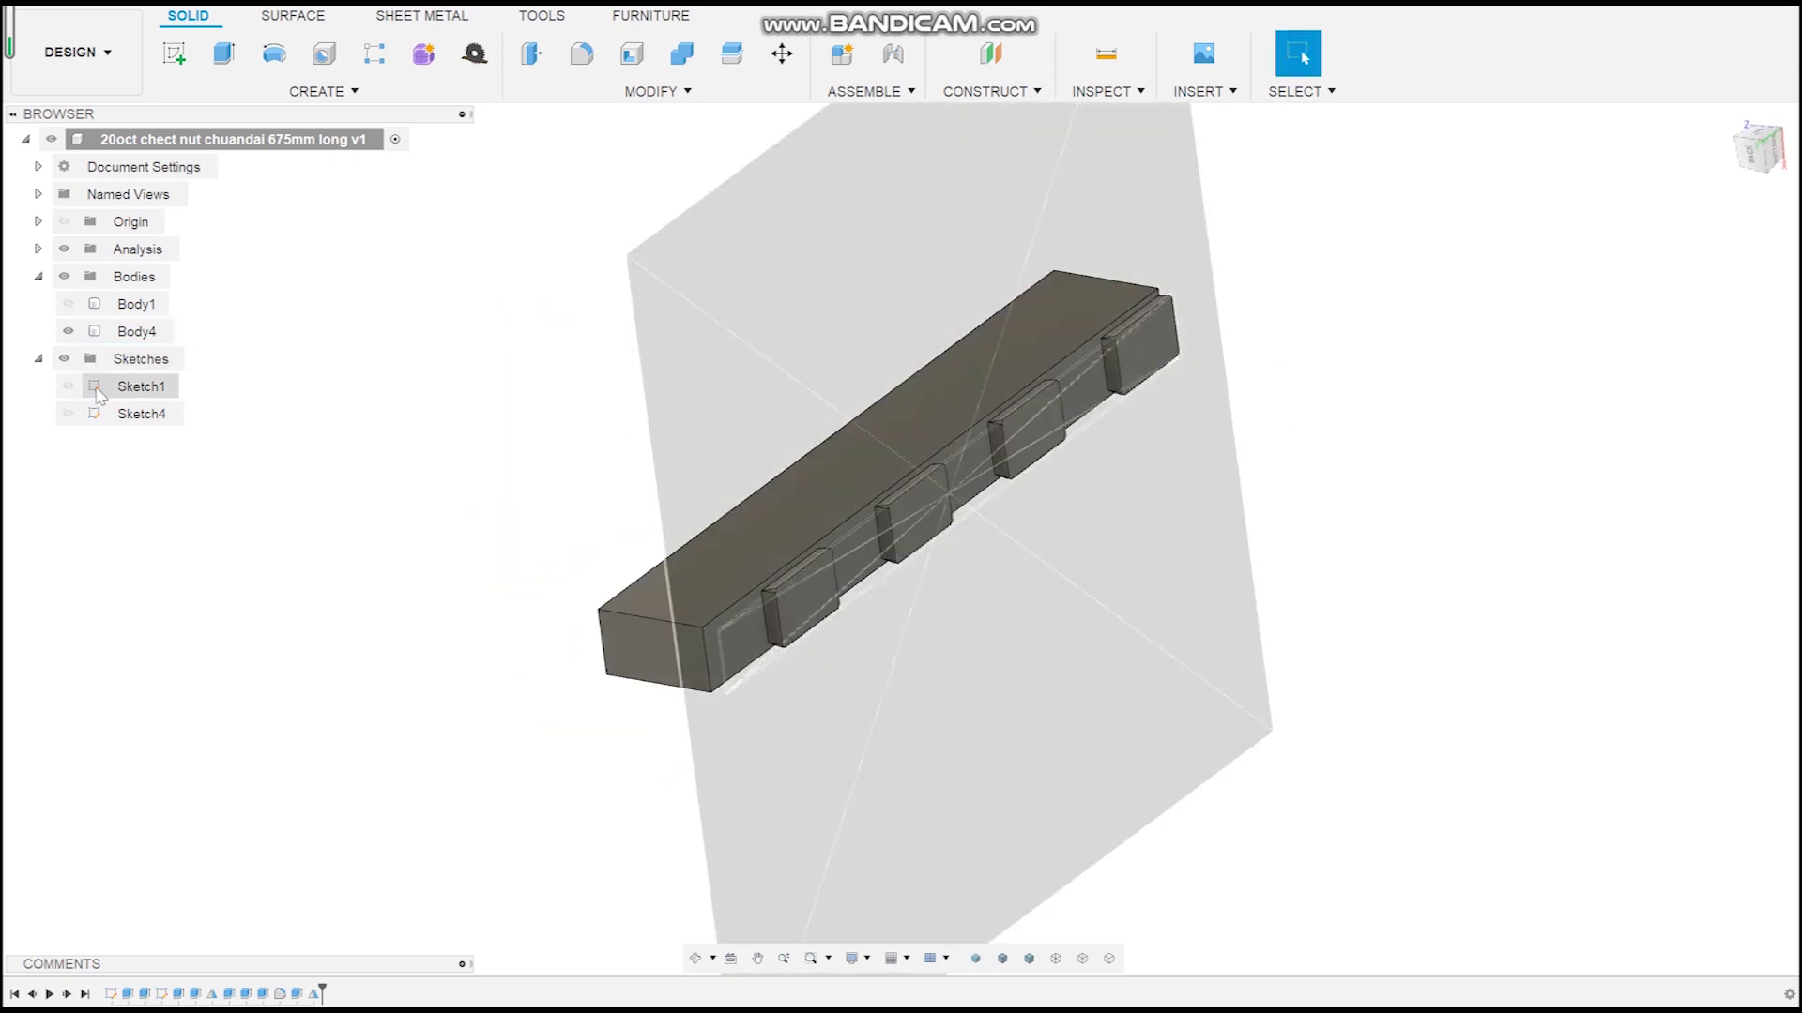
- Edit Sketch1, check the TableWidth, CutLength and ChuandaiWidth dimension expressions unchanged, and finish the sketch
double_click(99, 389)
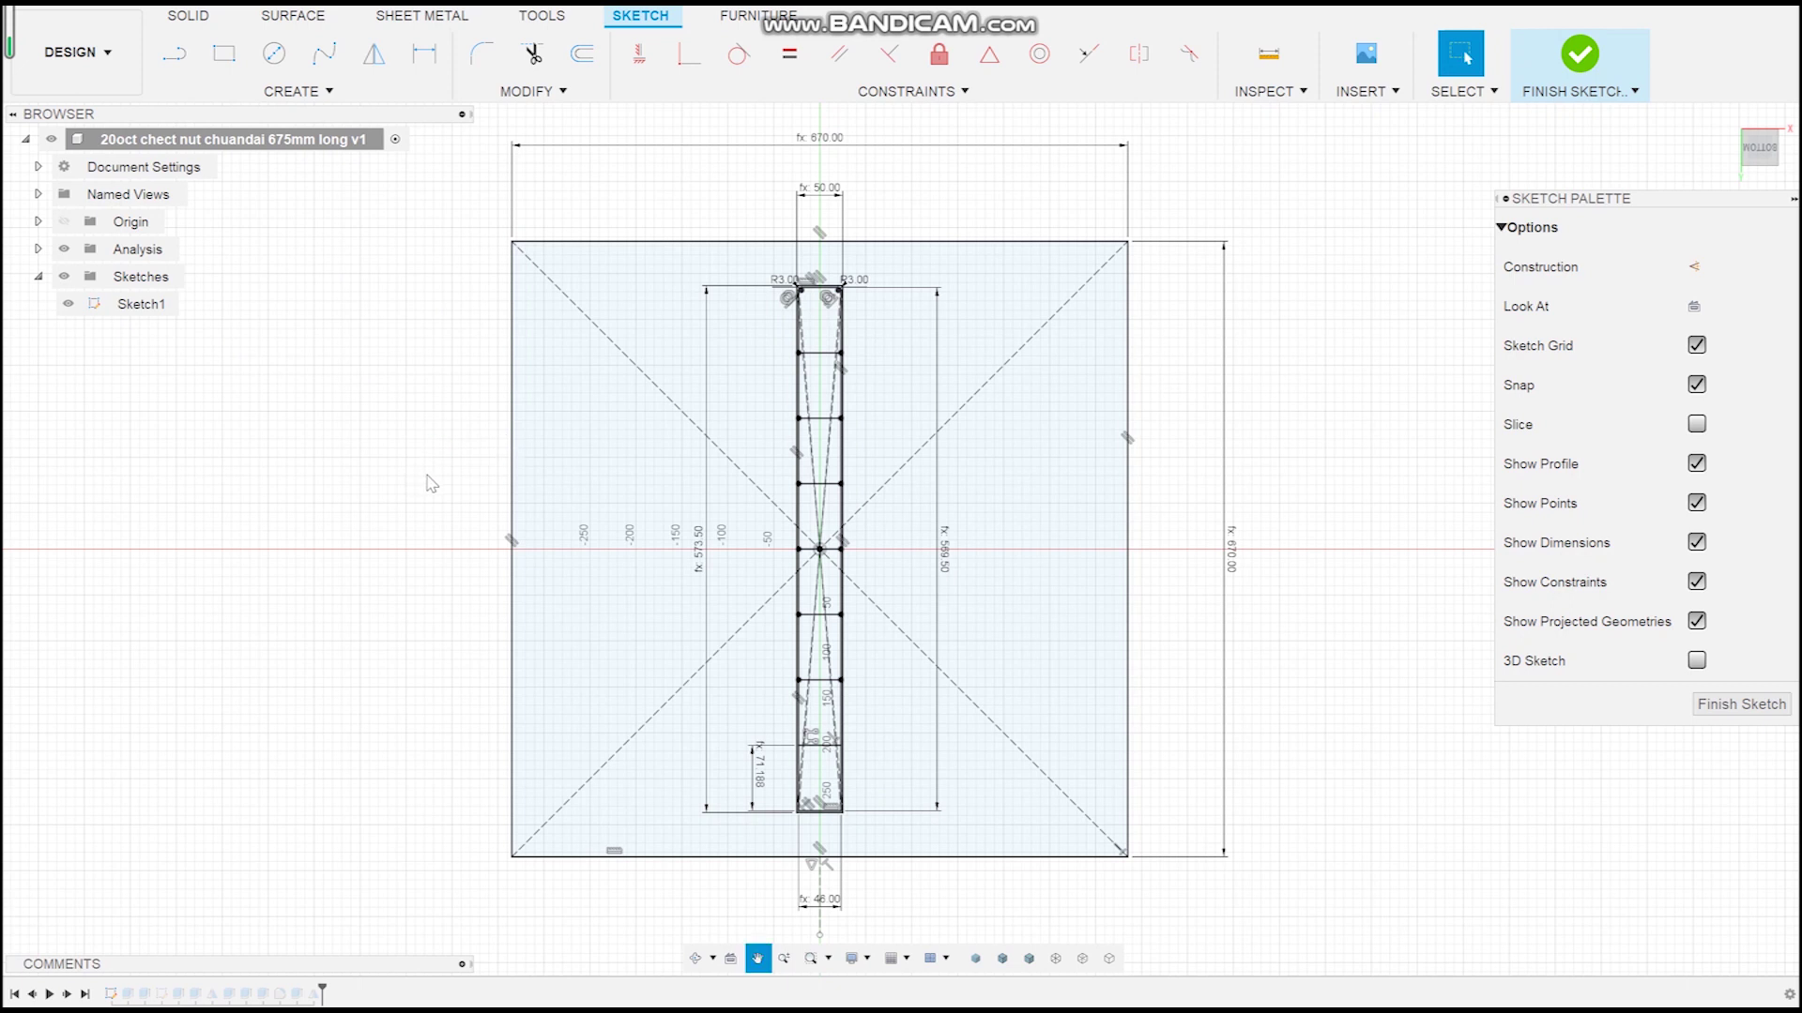
middle_drag(432, 483, 466, 493)
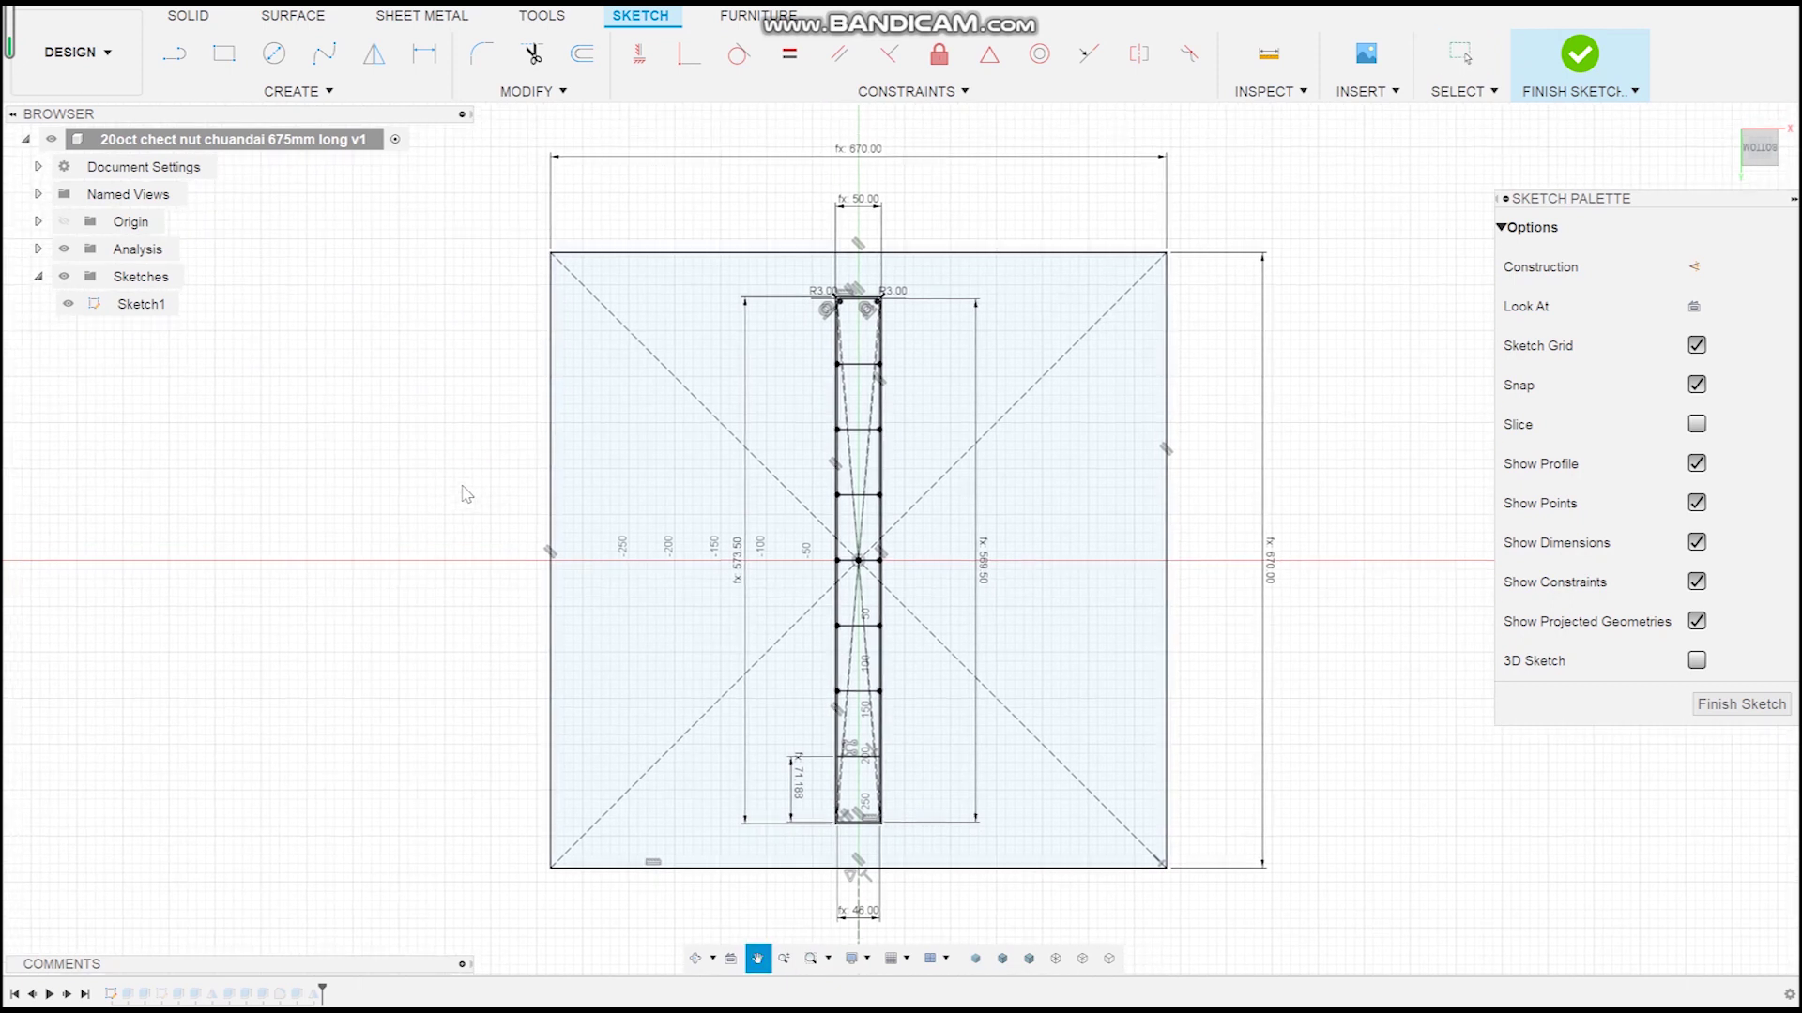
double_click(1274, 563)
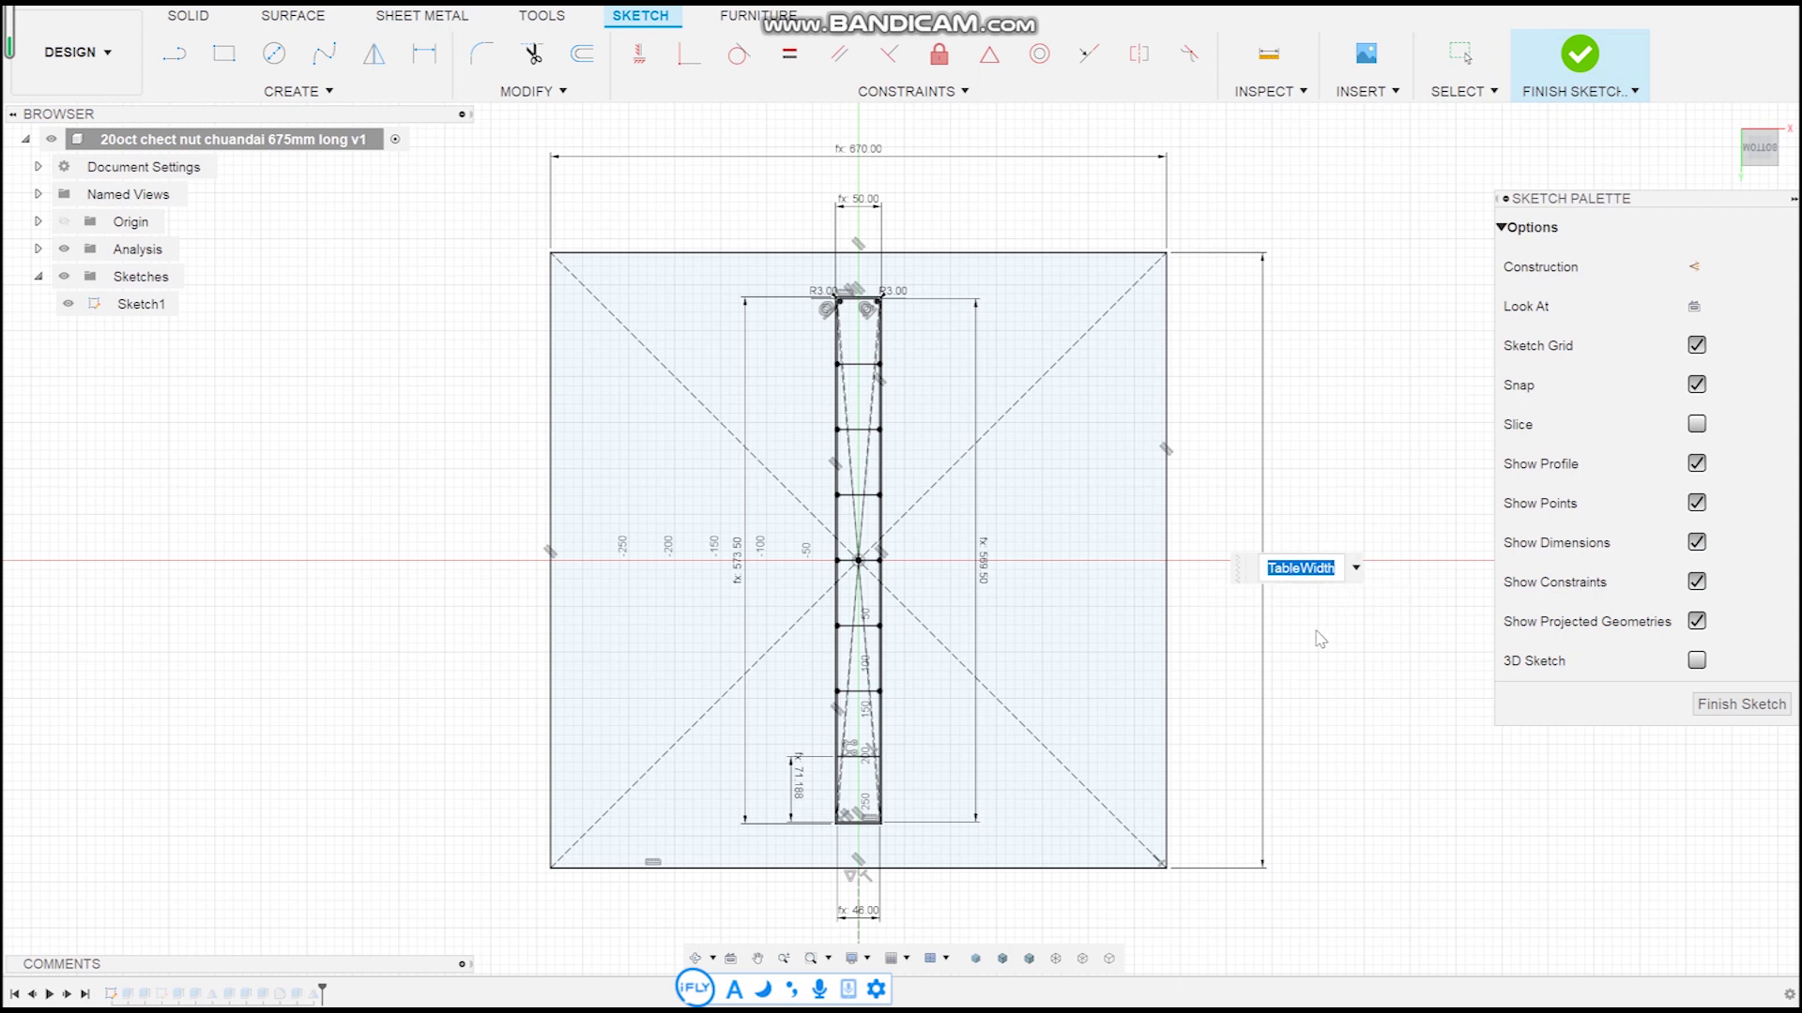
double_click(982, 563)
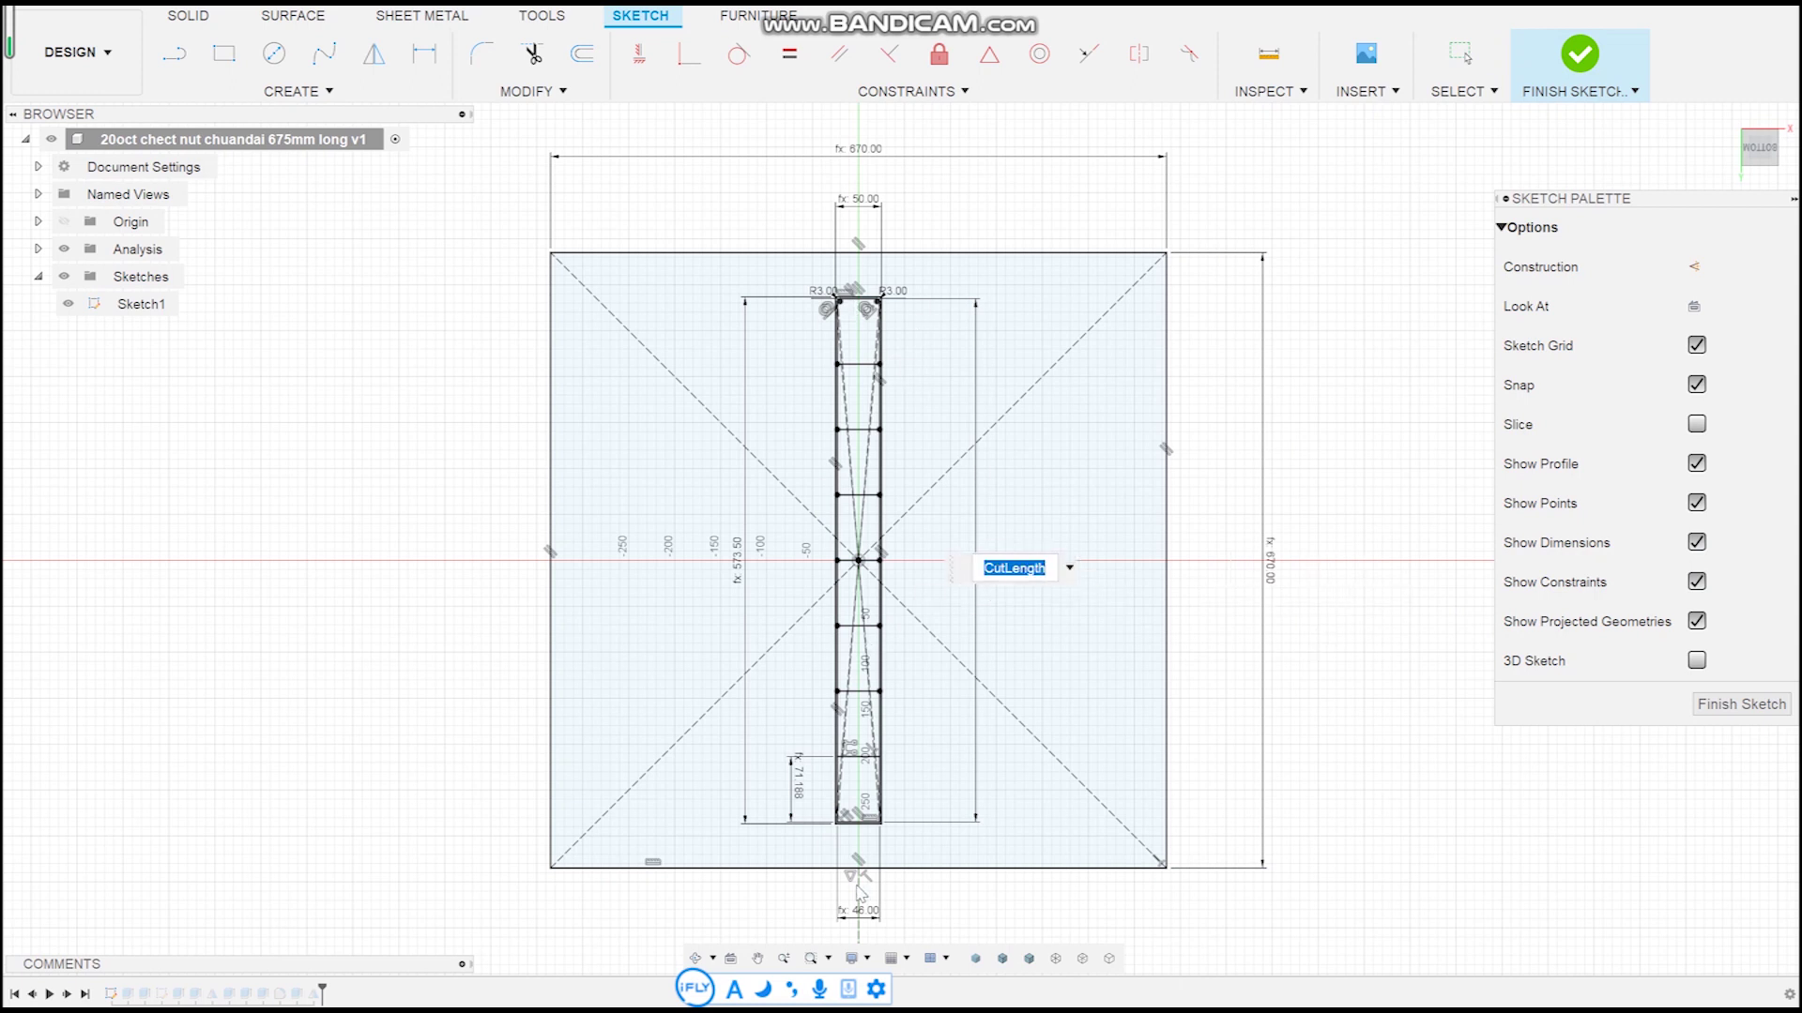
key(Escape)
double_click(866, 199)
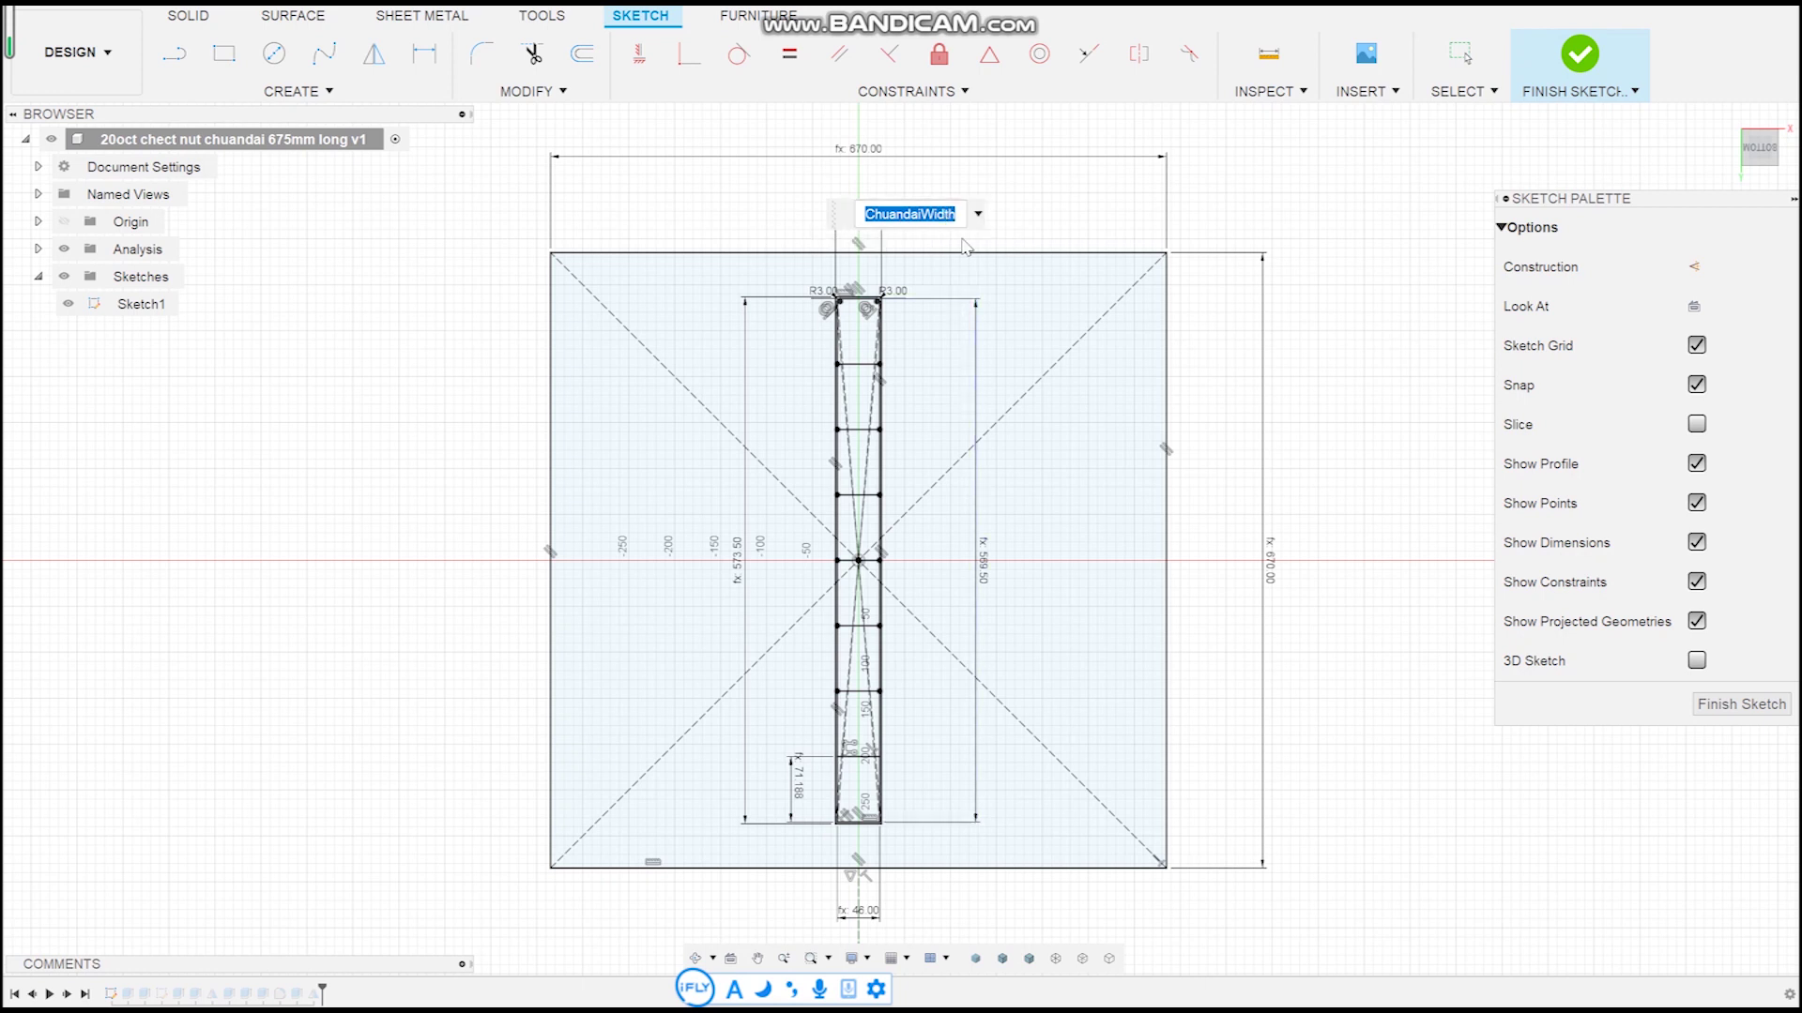
key(Return)
click(1577, 57)
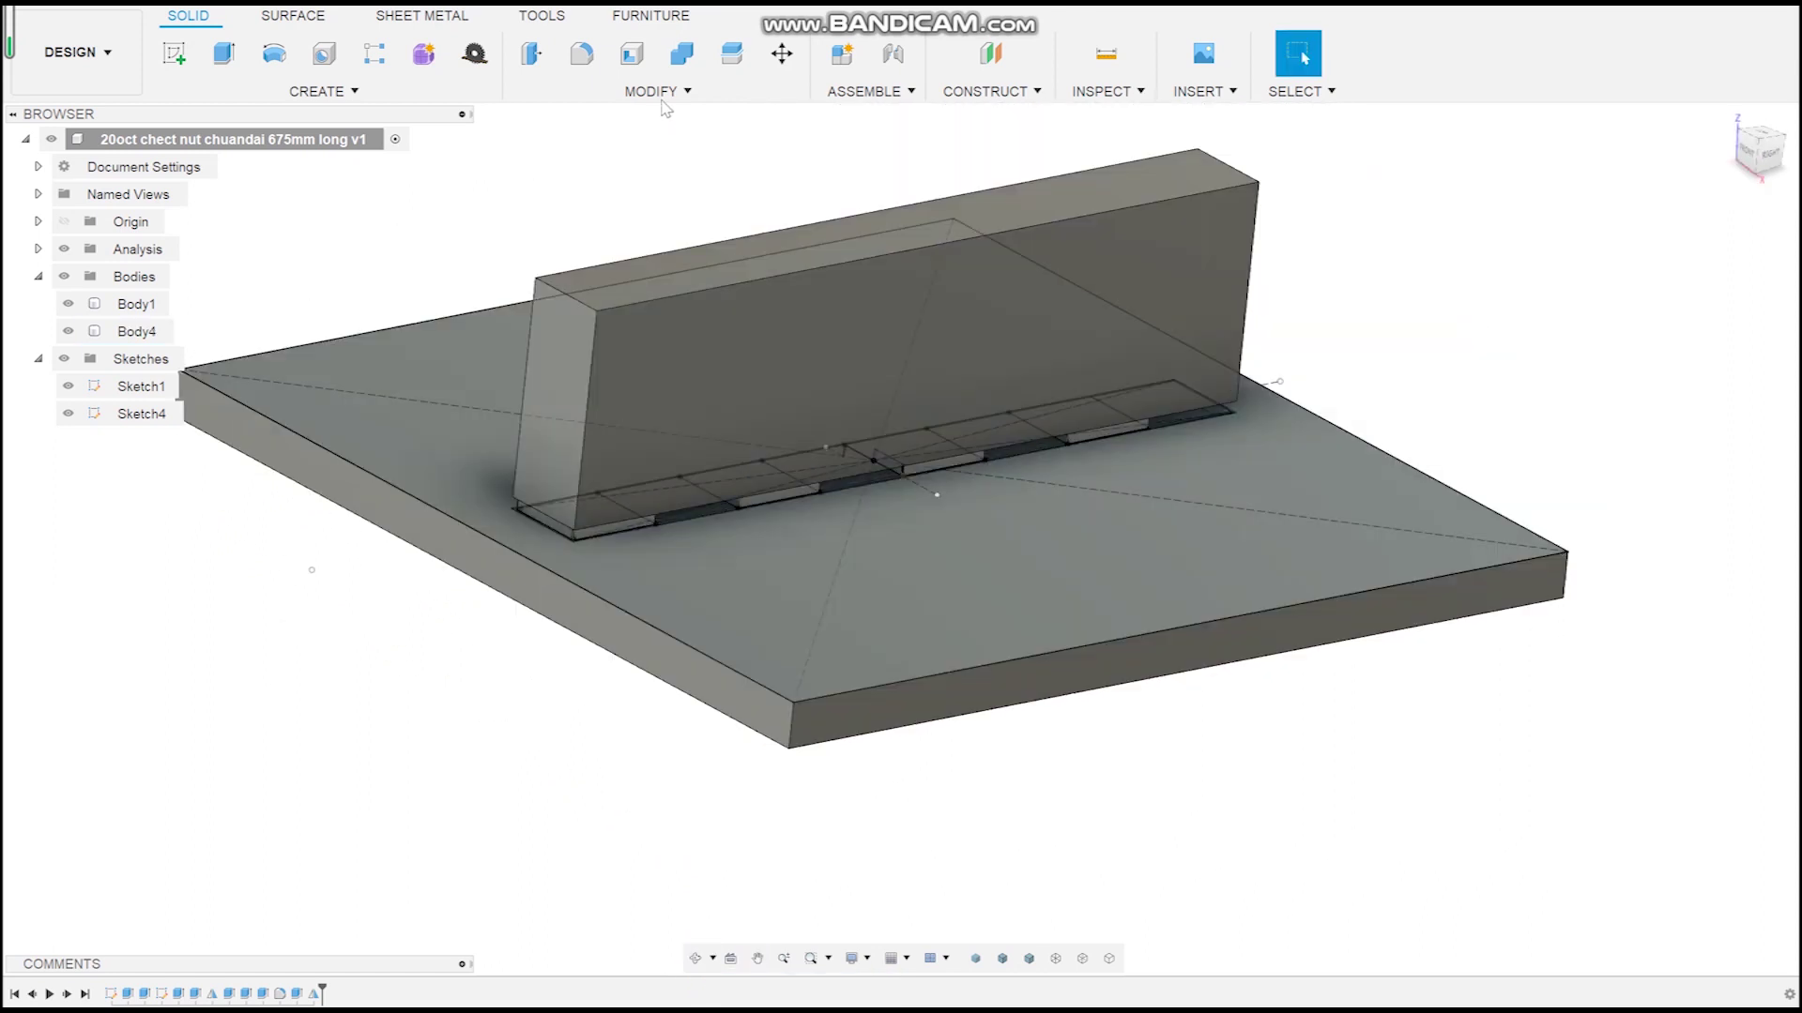
- In Change Parameters, set TableWidth to 1000 mm so CutLength becomes 850 and ChuandaiLength 854
click(655, 92)
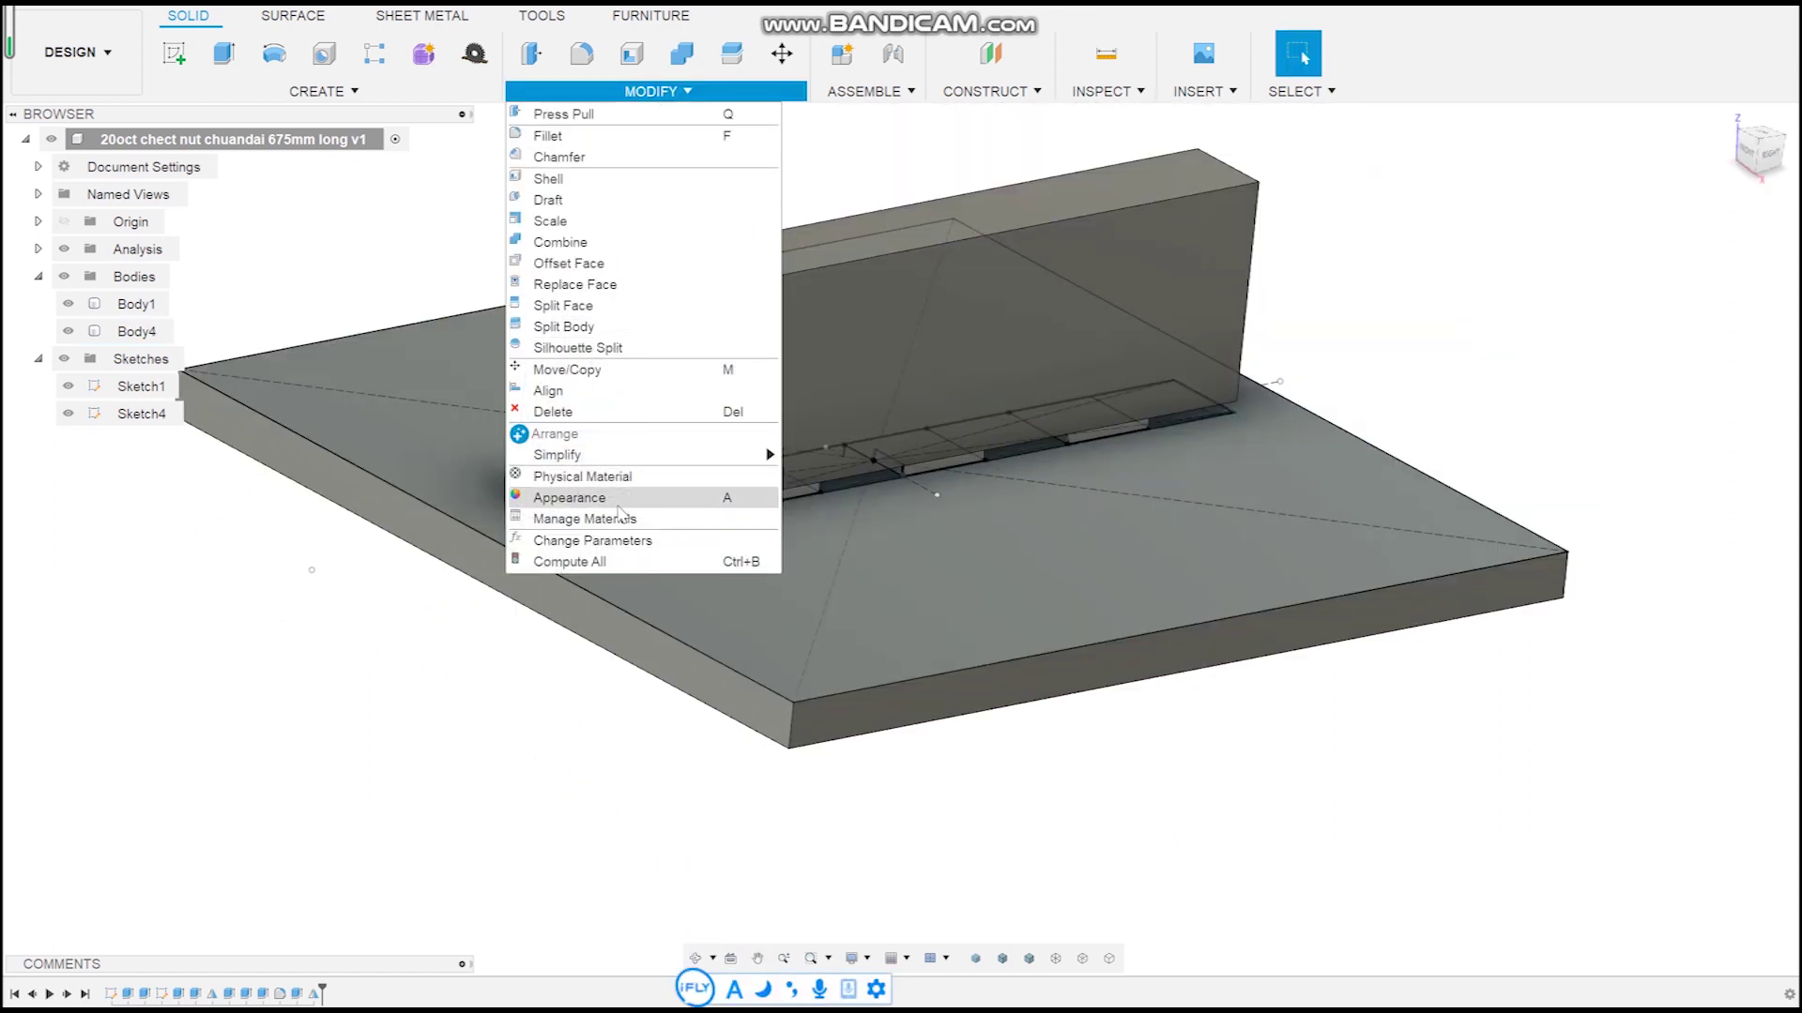
click(615, 552)
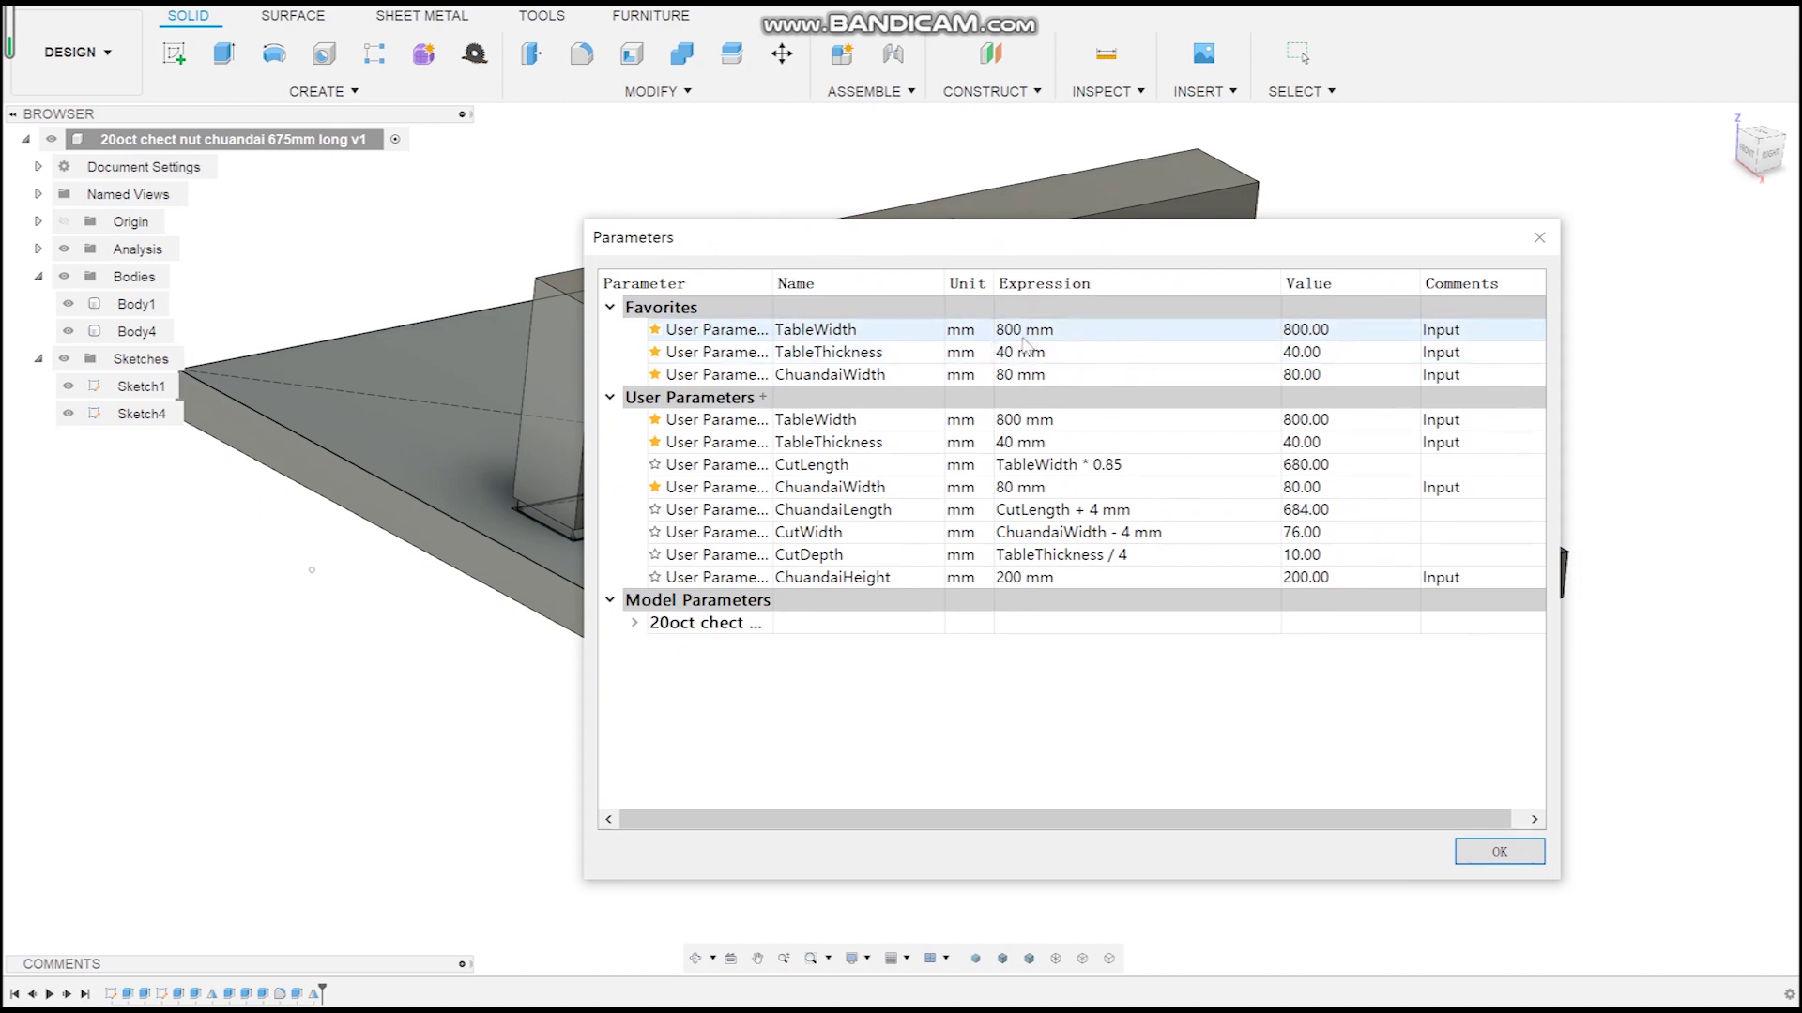
click(1048, 332)
text(1000)
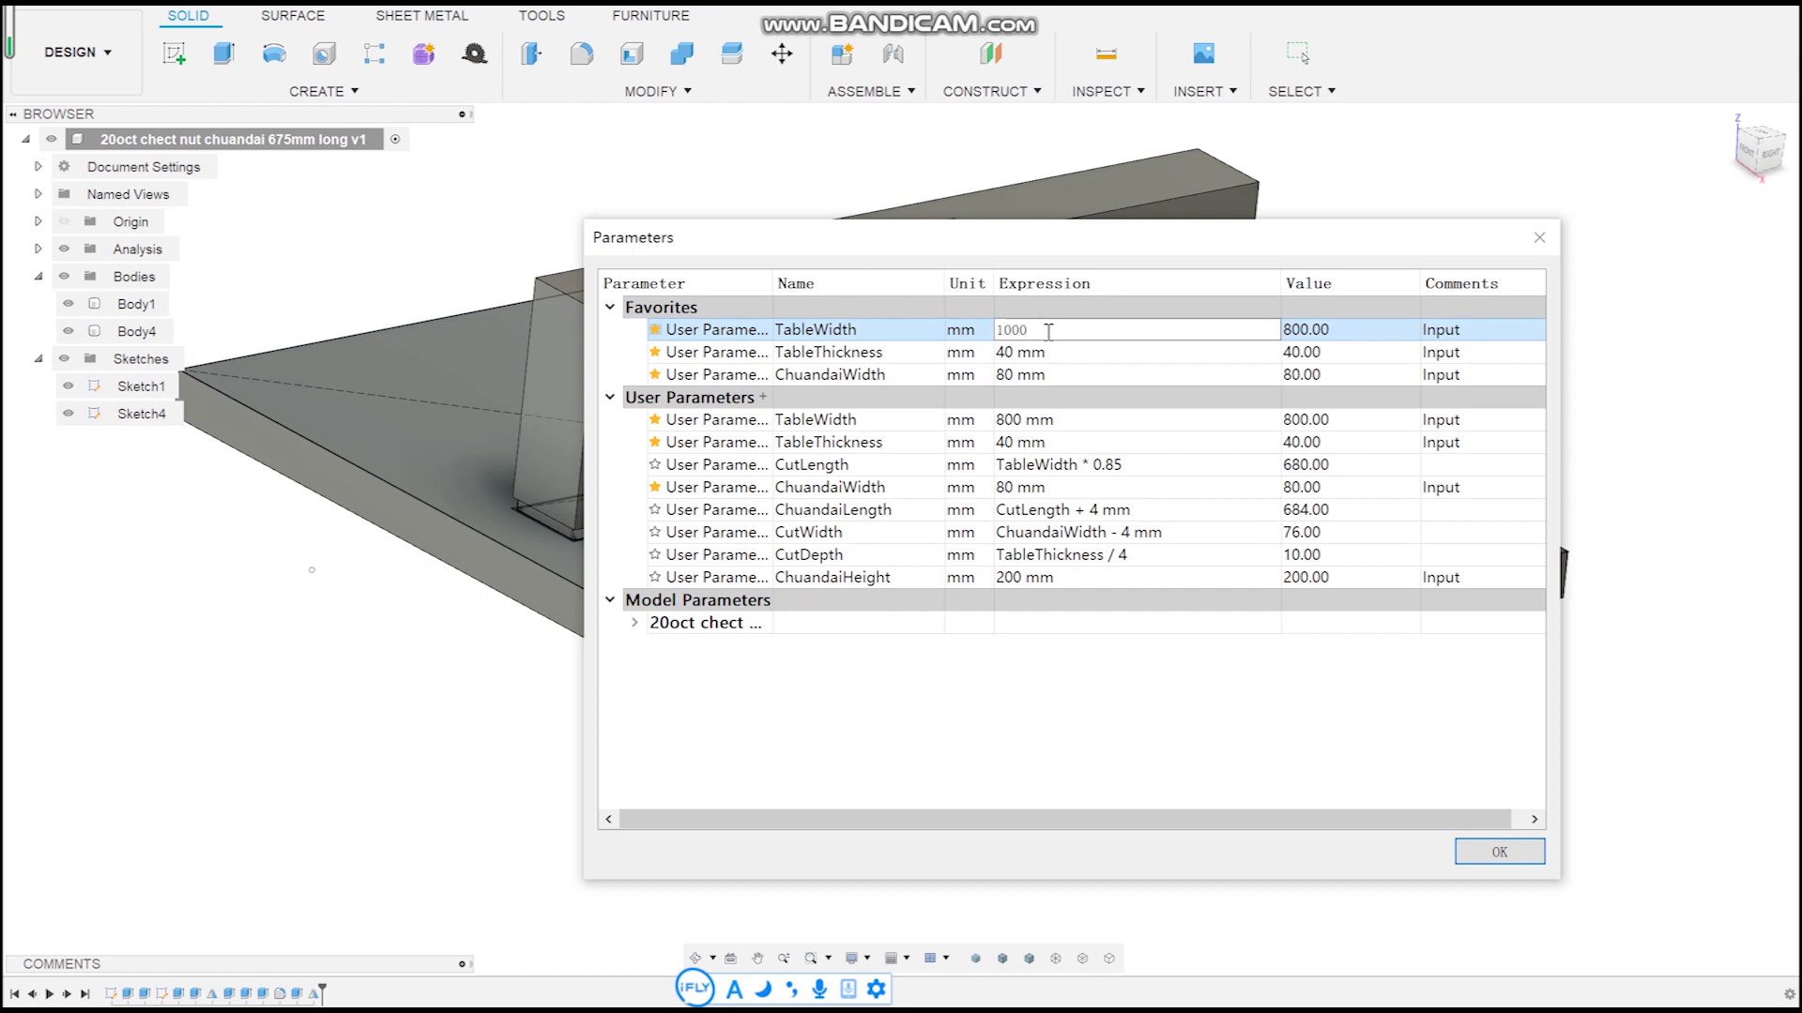
key(Return)
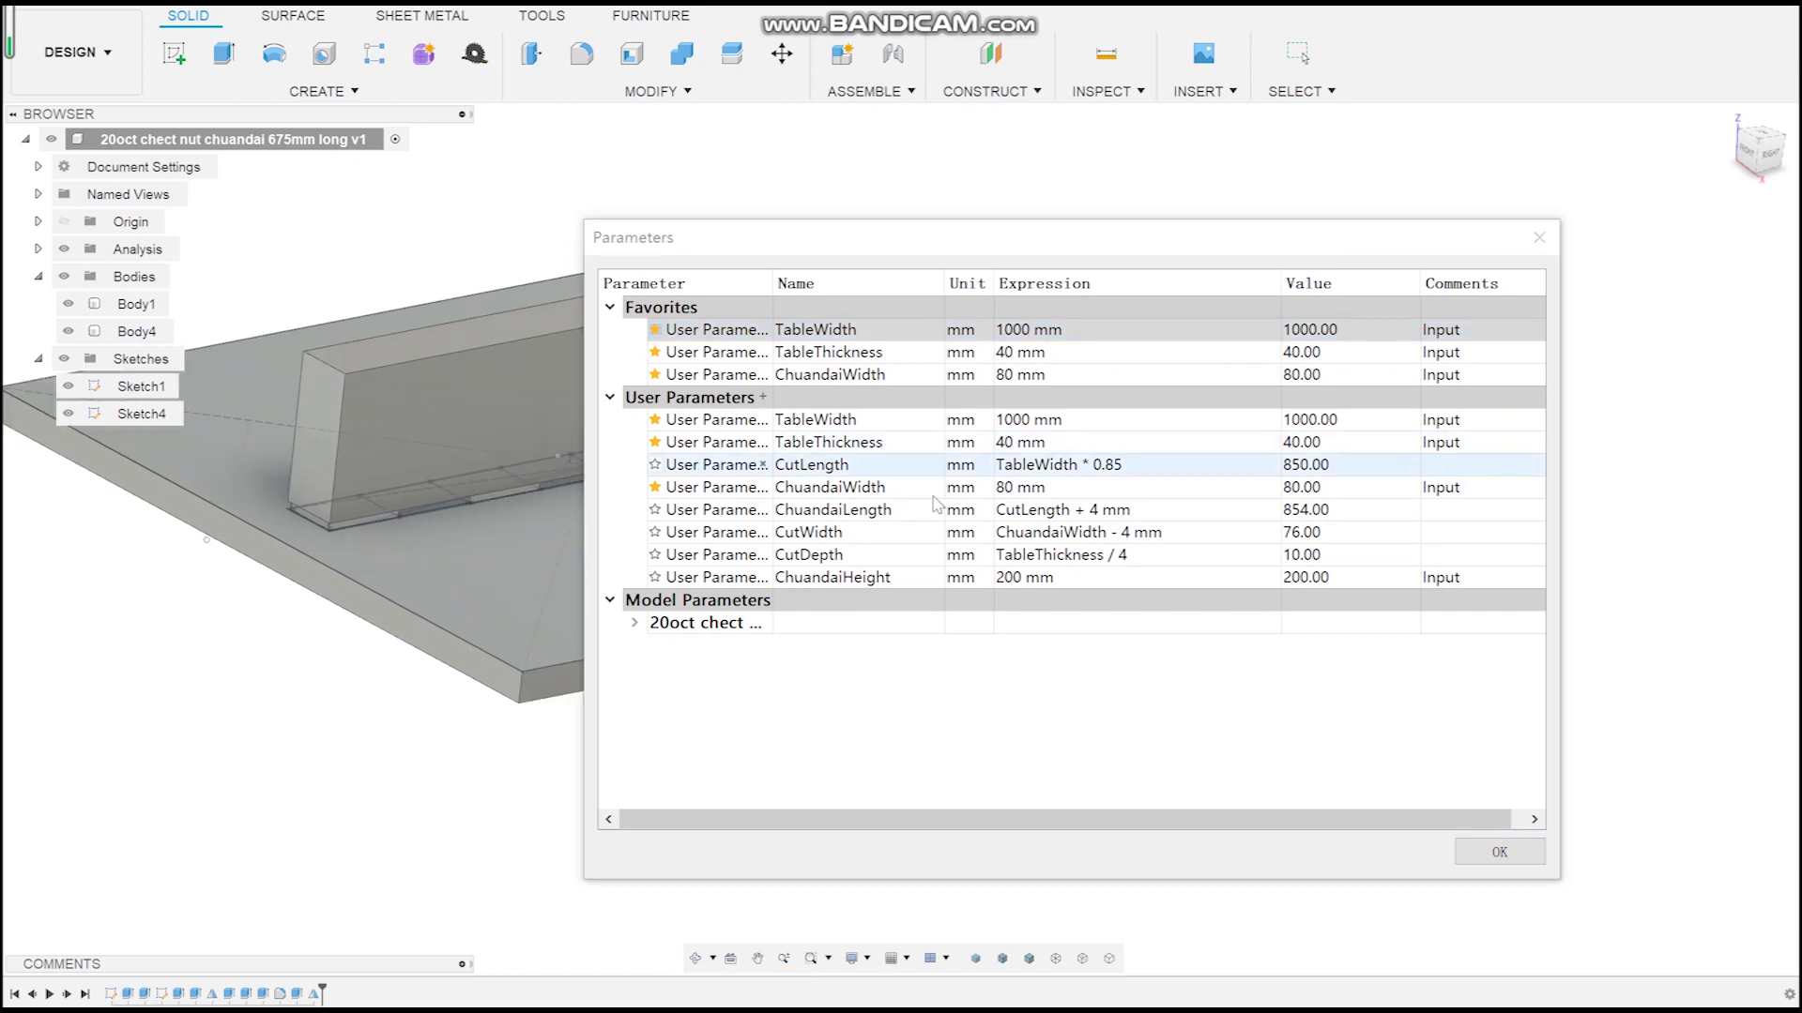
drag(907, 237, 986, 277)
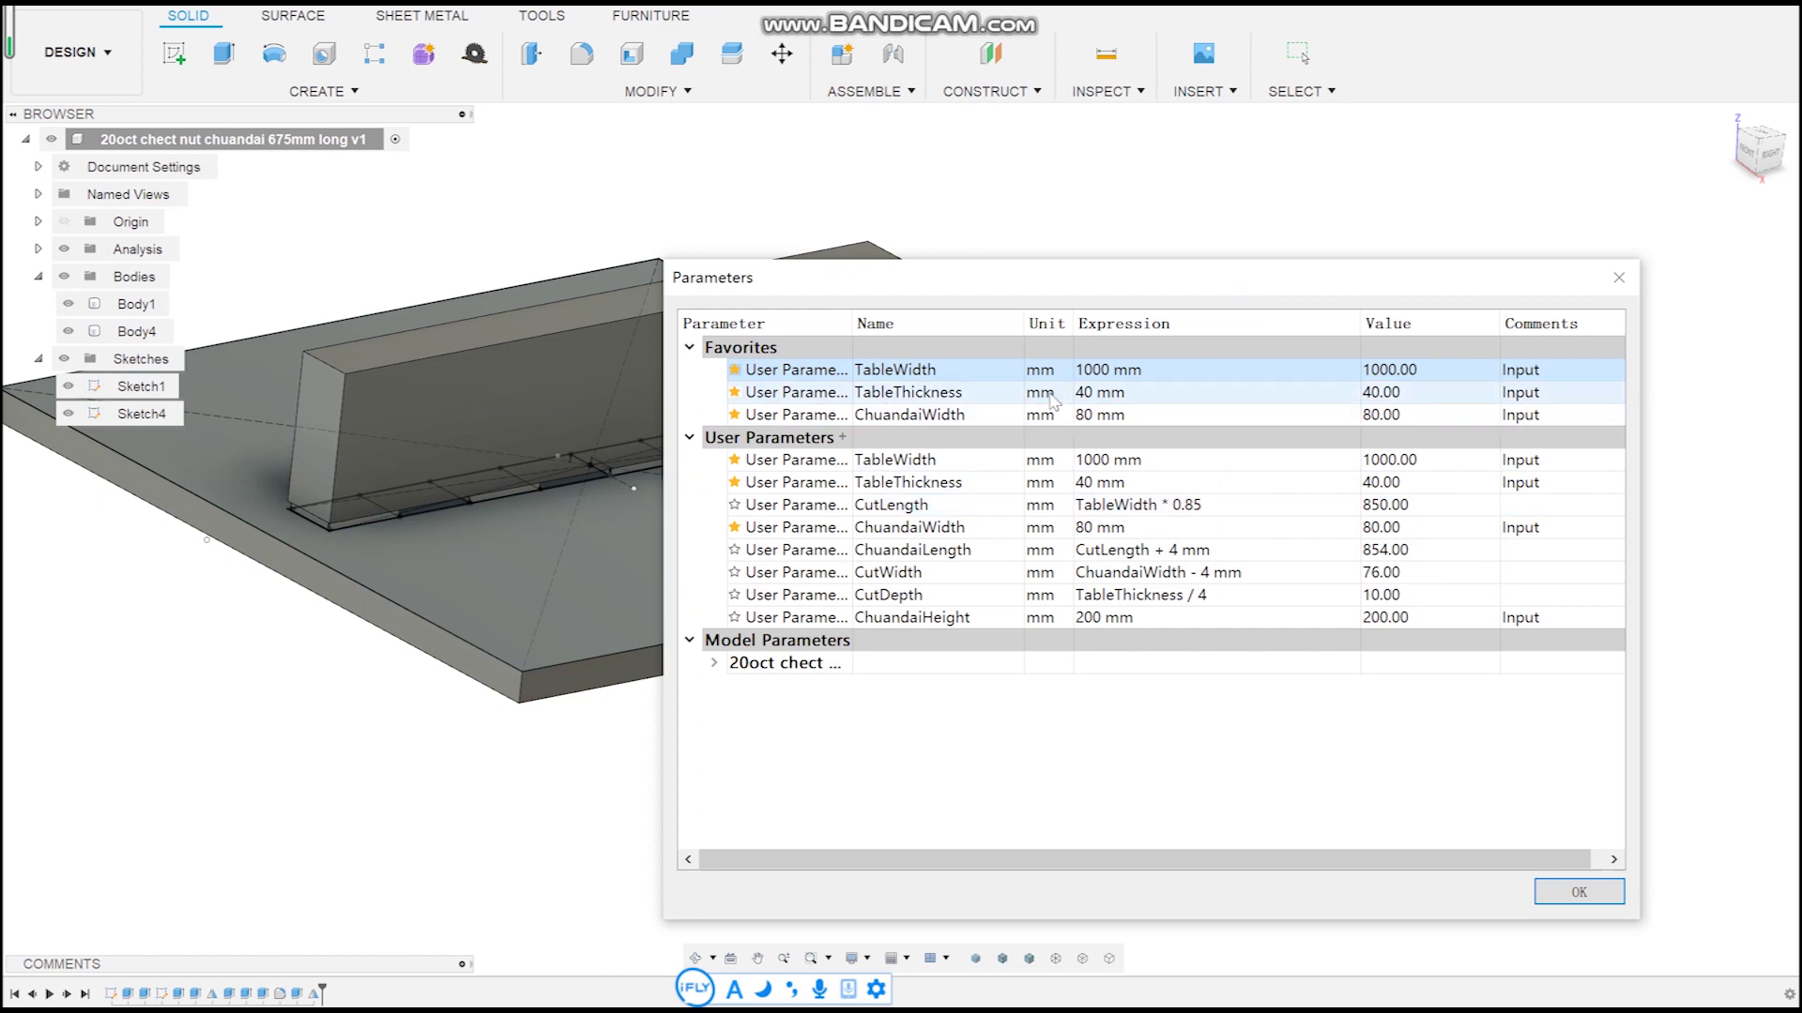
- Set TableThickness to 50 mm, making CutDepth 12.50
click(1104, 400)
text(50)
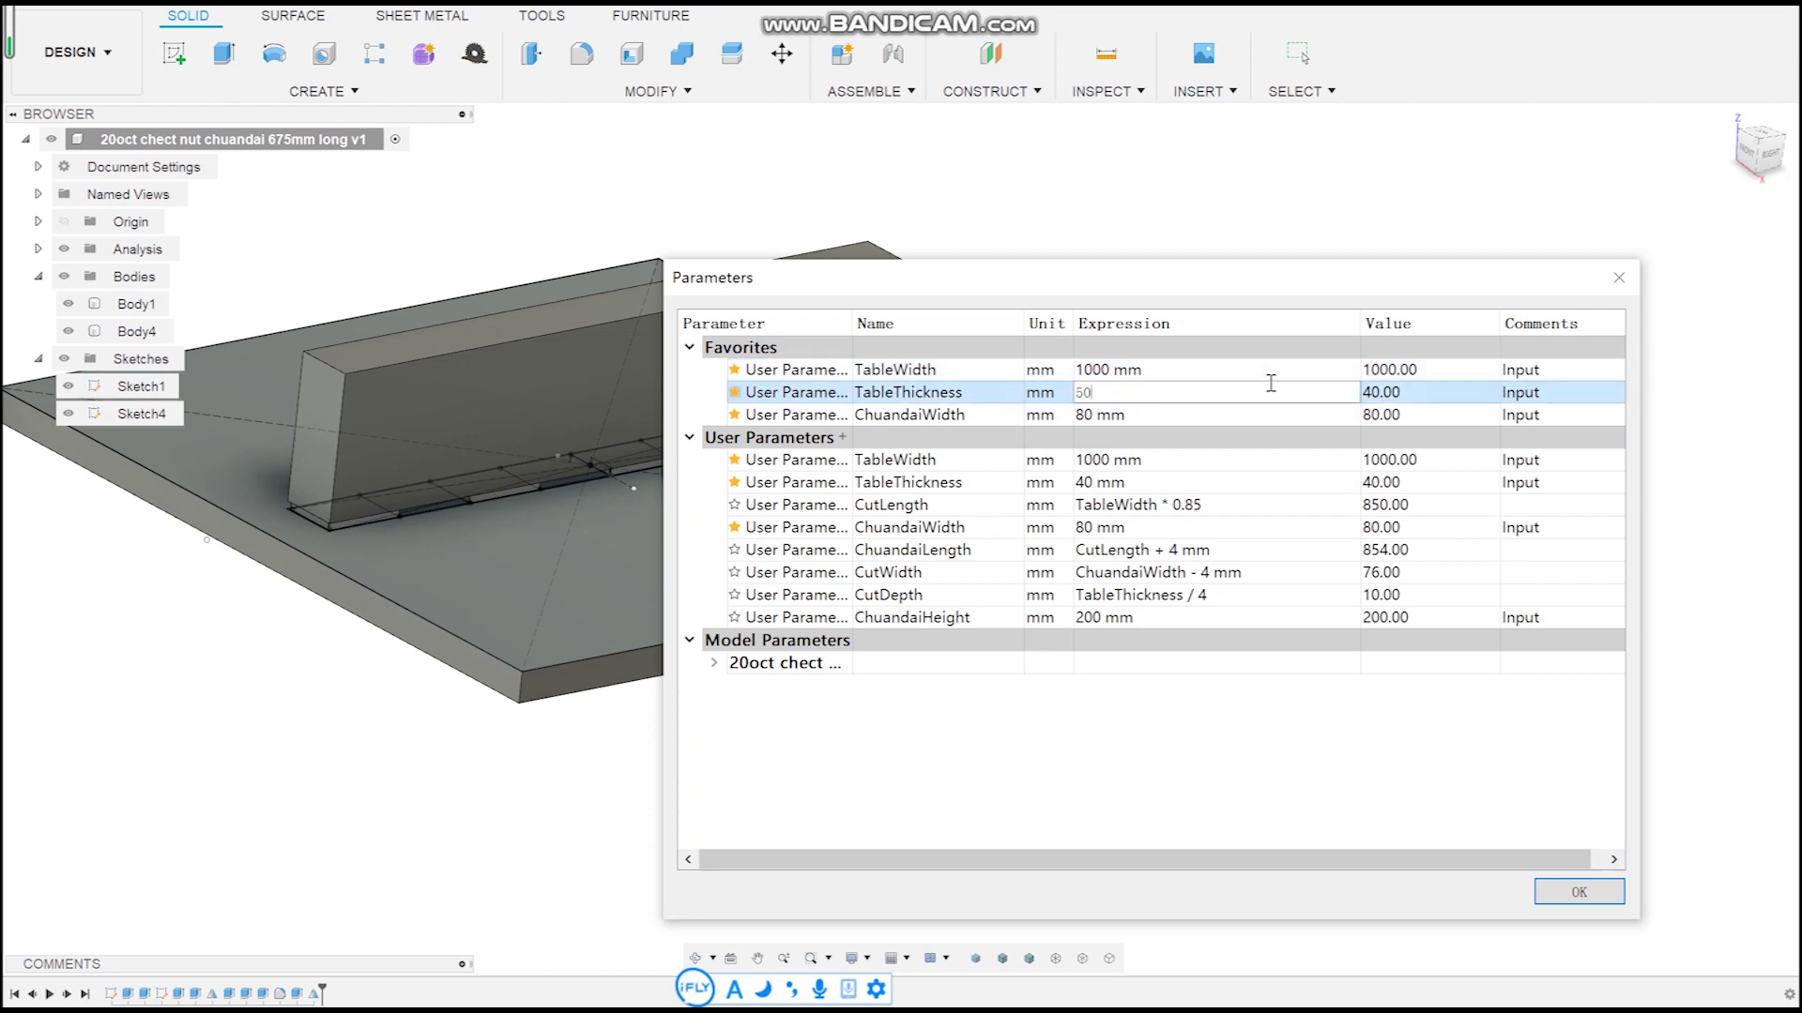
key(Return)
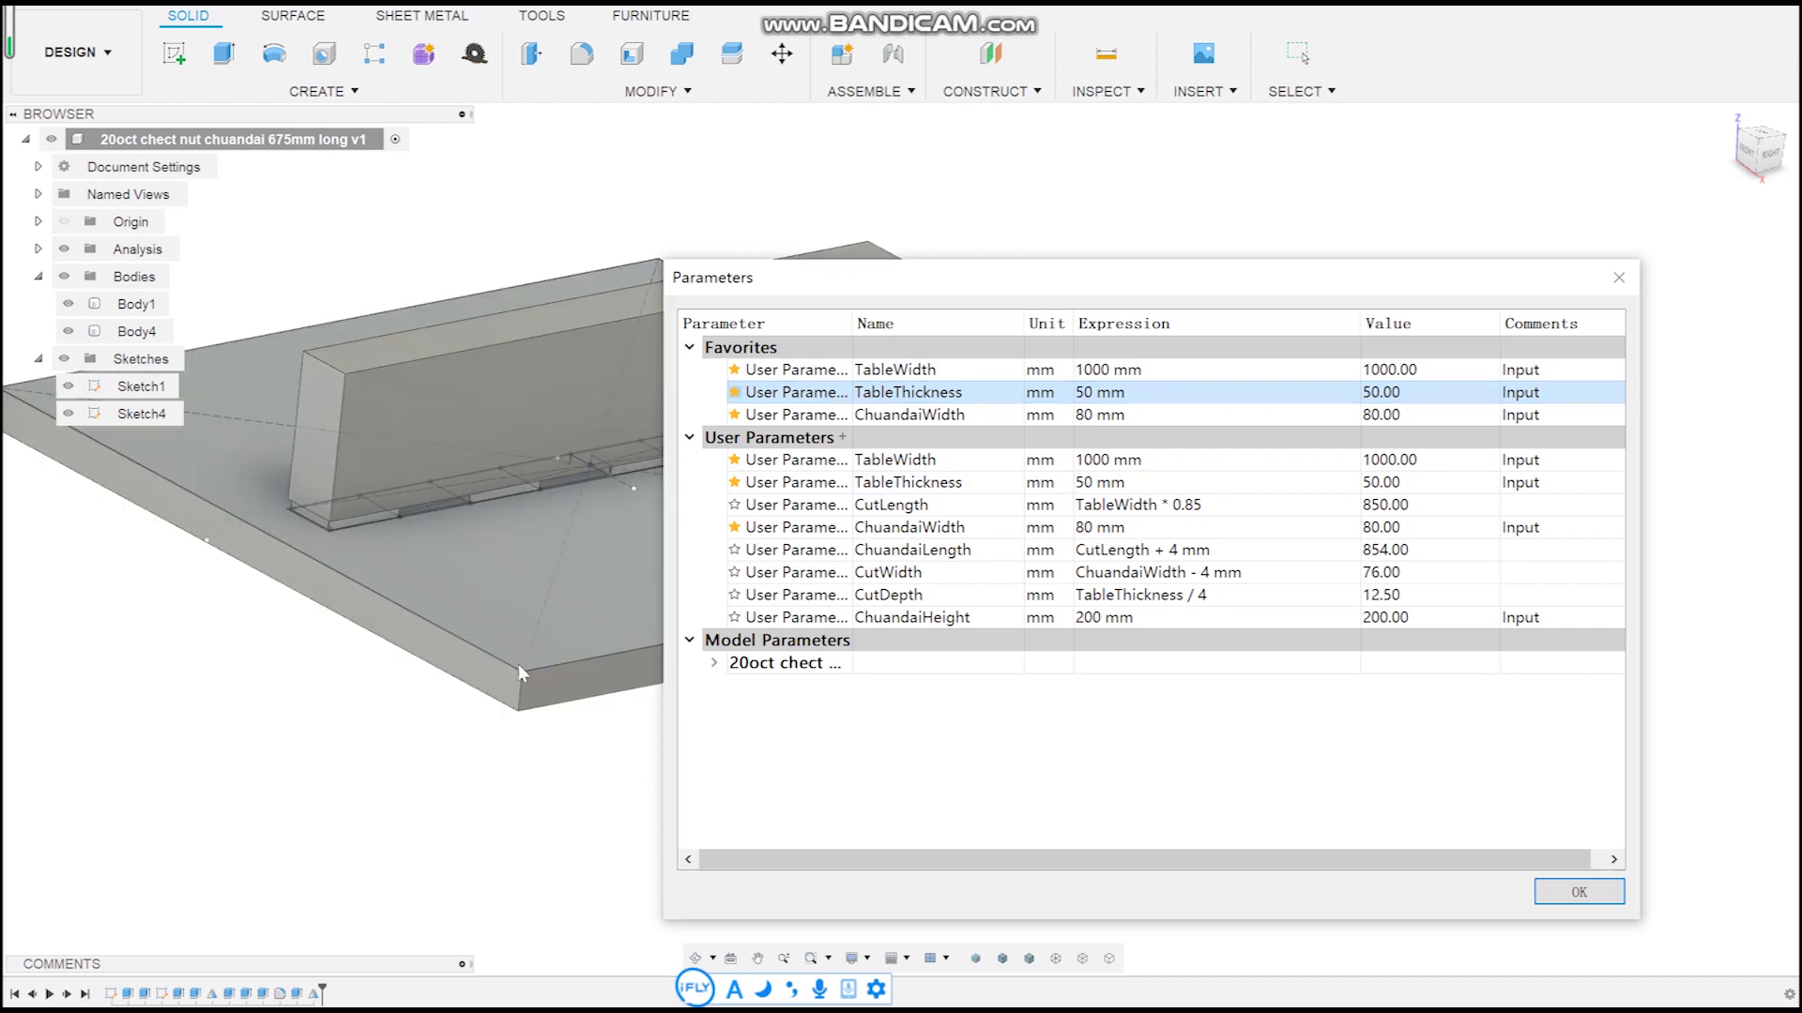
drag(1167, 289, 1178, 198)
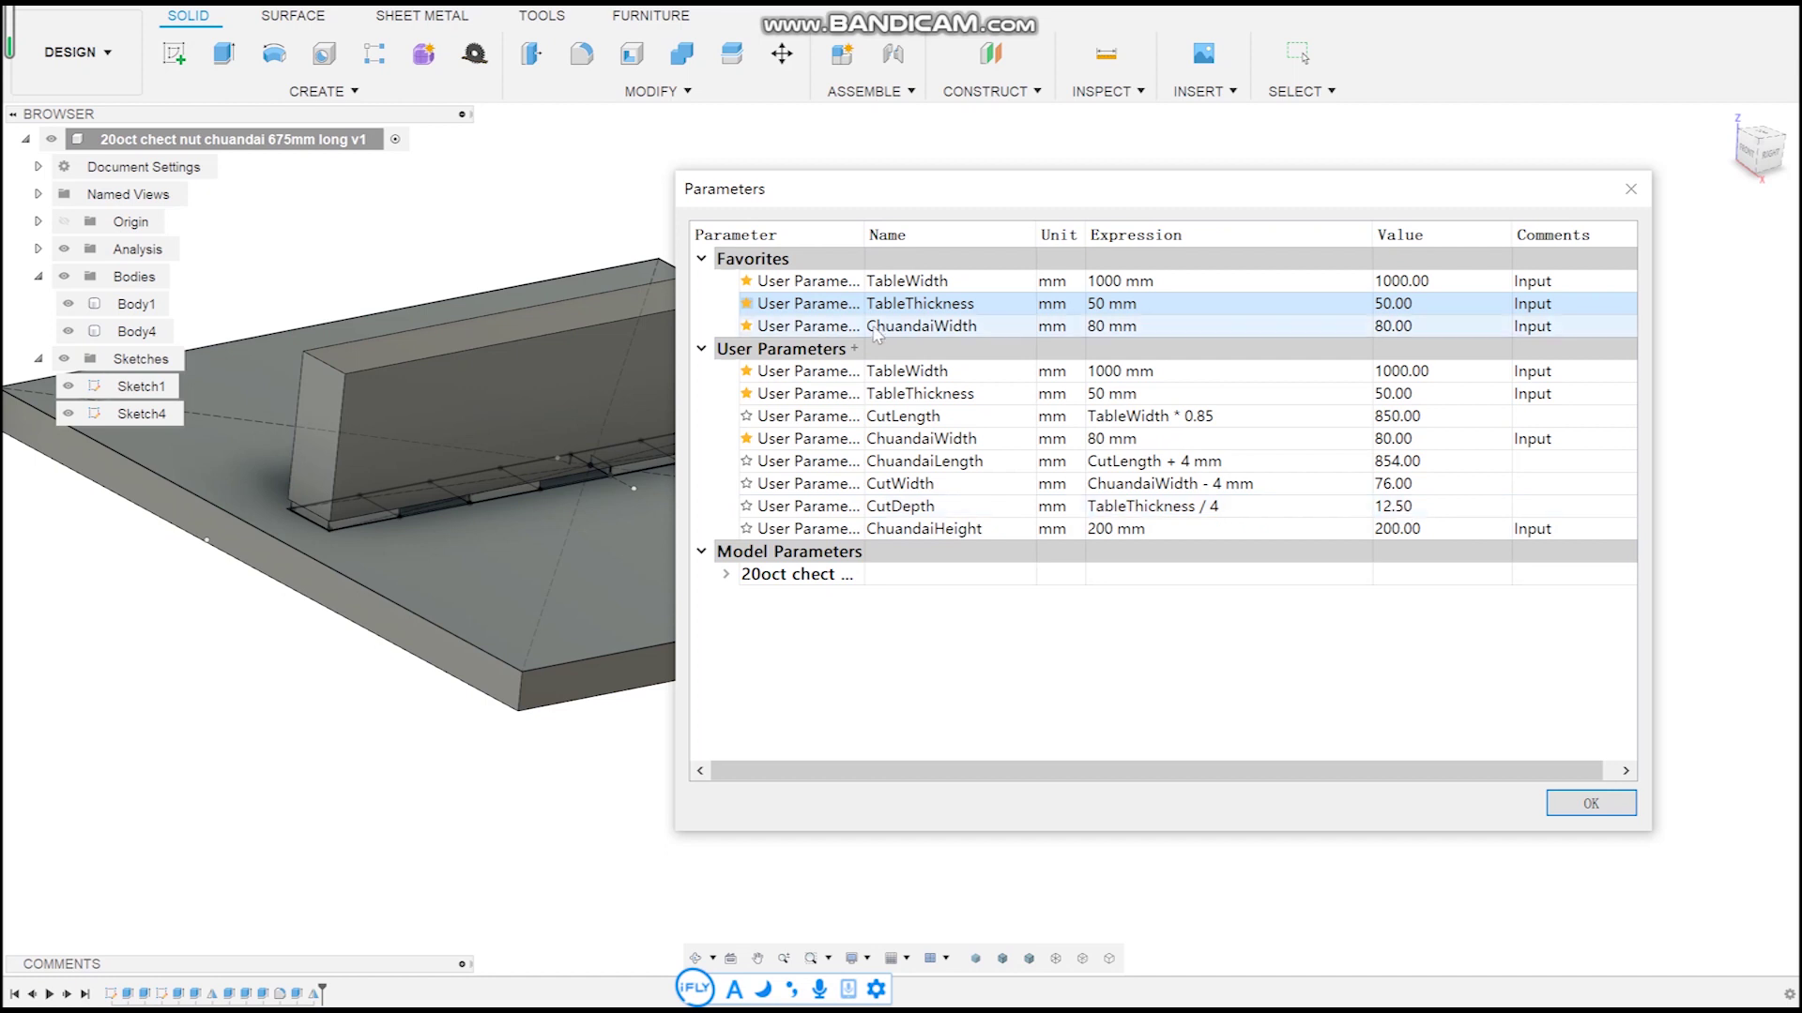
- Set ChuandaiWidth to 100 mm, then close the parameters to show the resized plate and bar
click(1202, 337)
text(100)
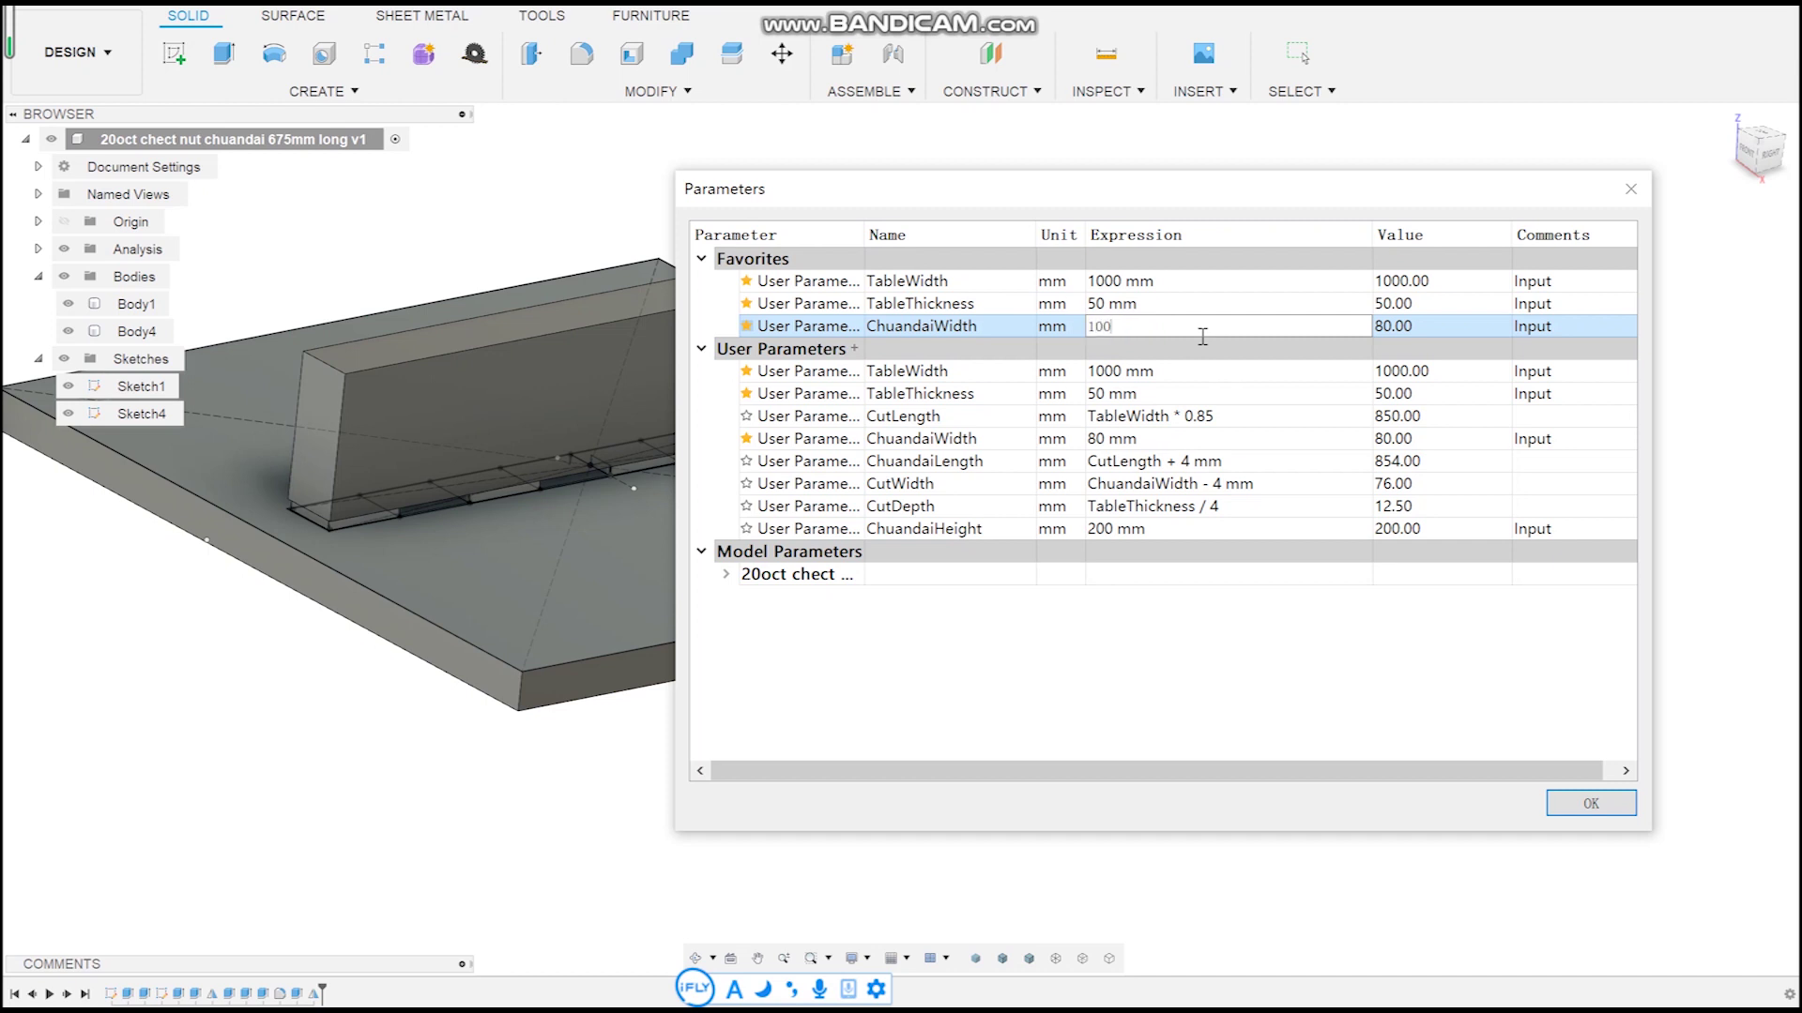
key(Return)
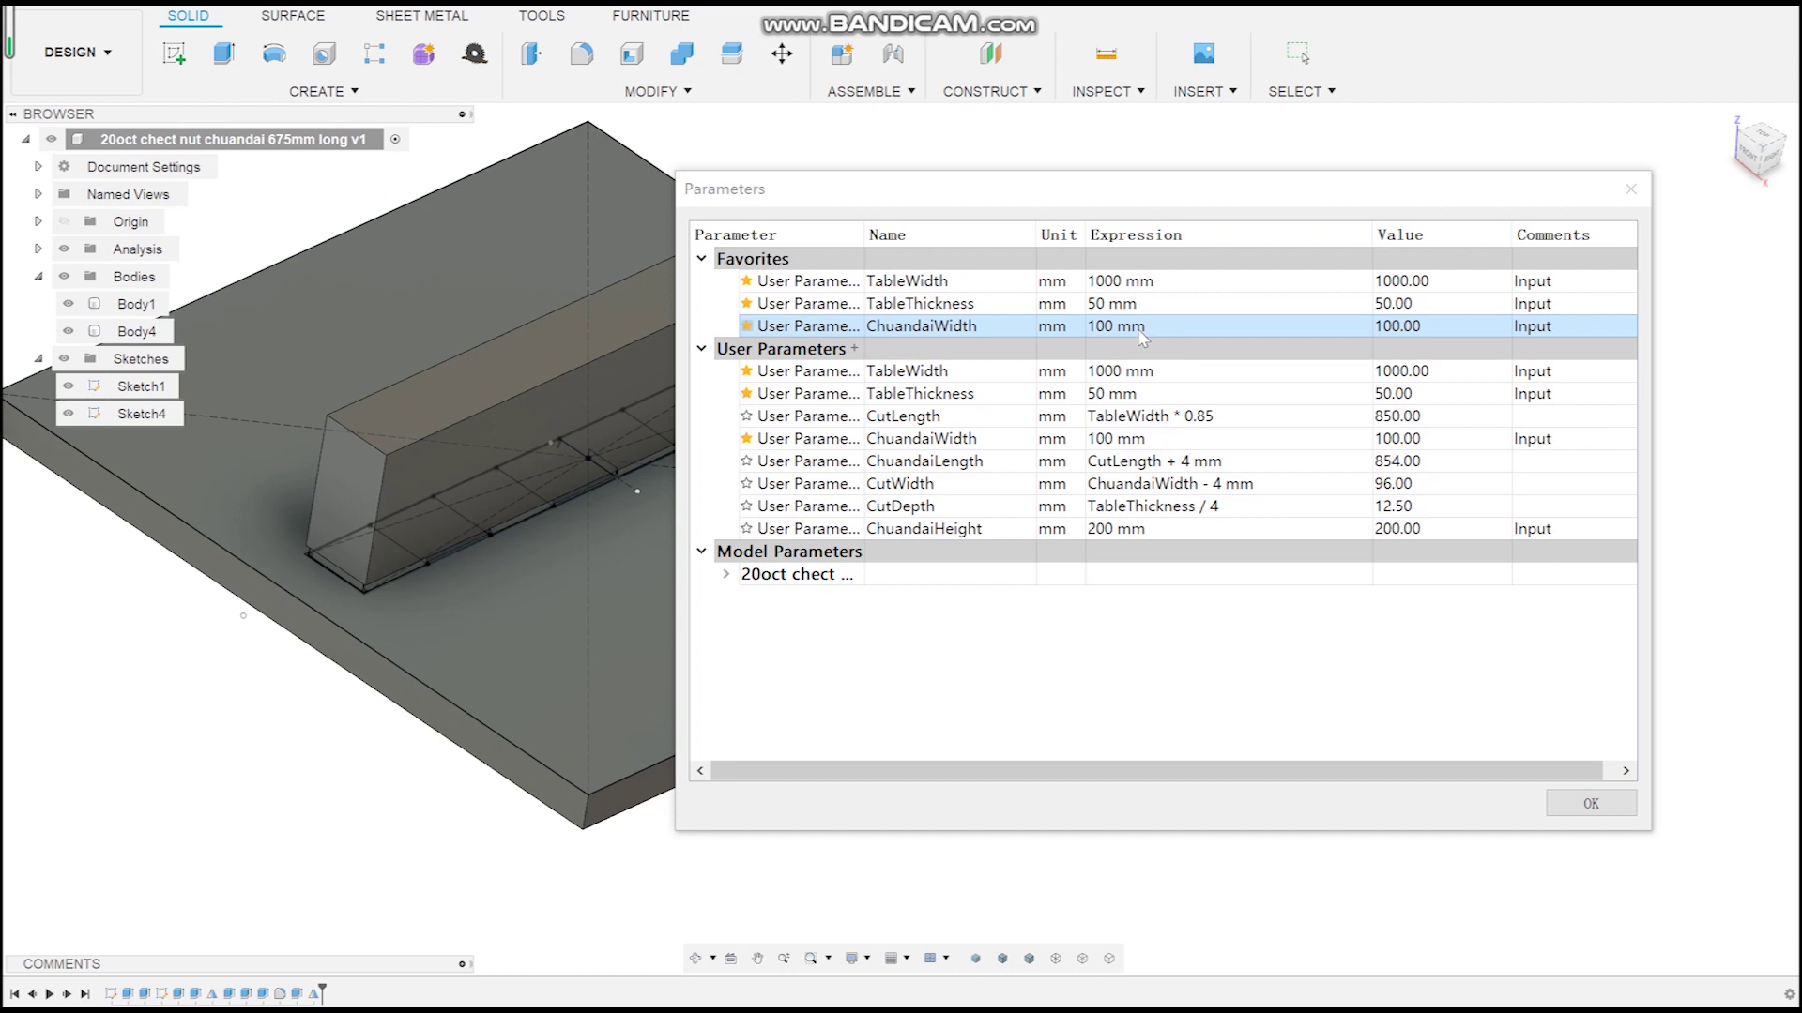
double_click(1137, 329)
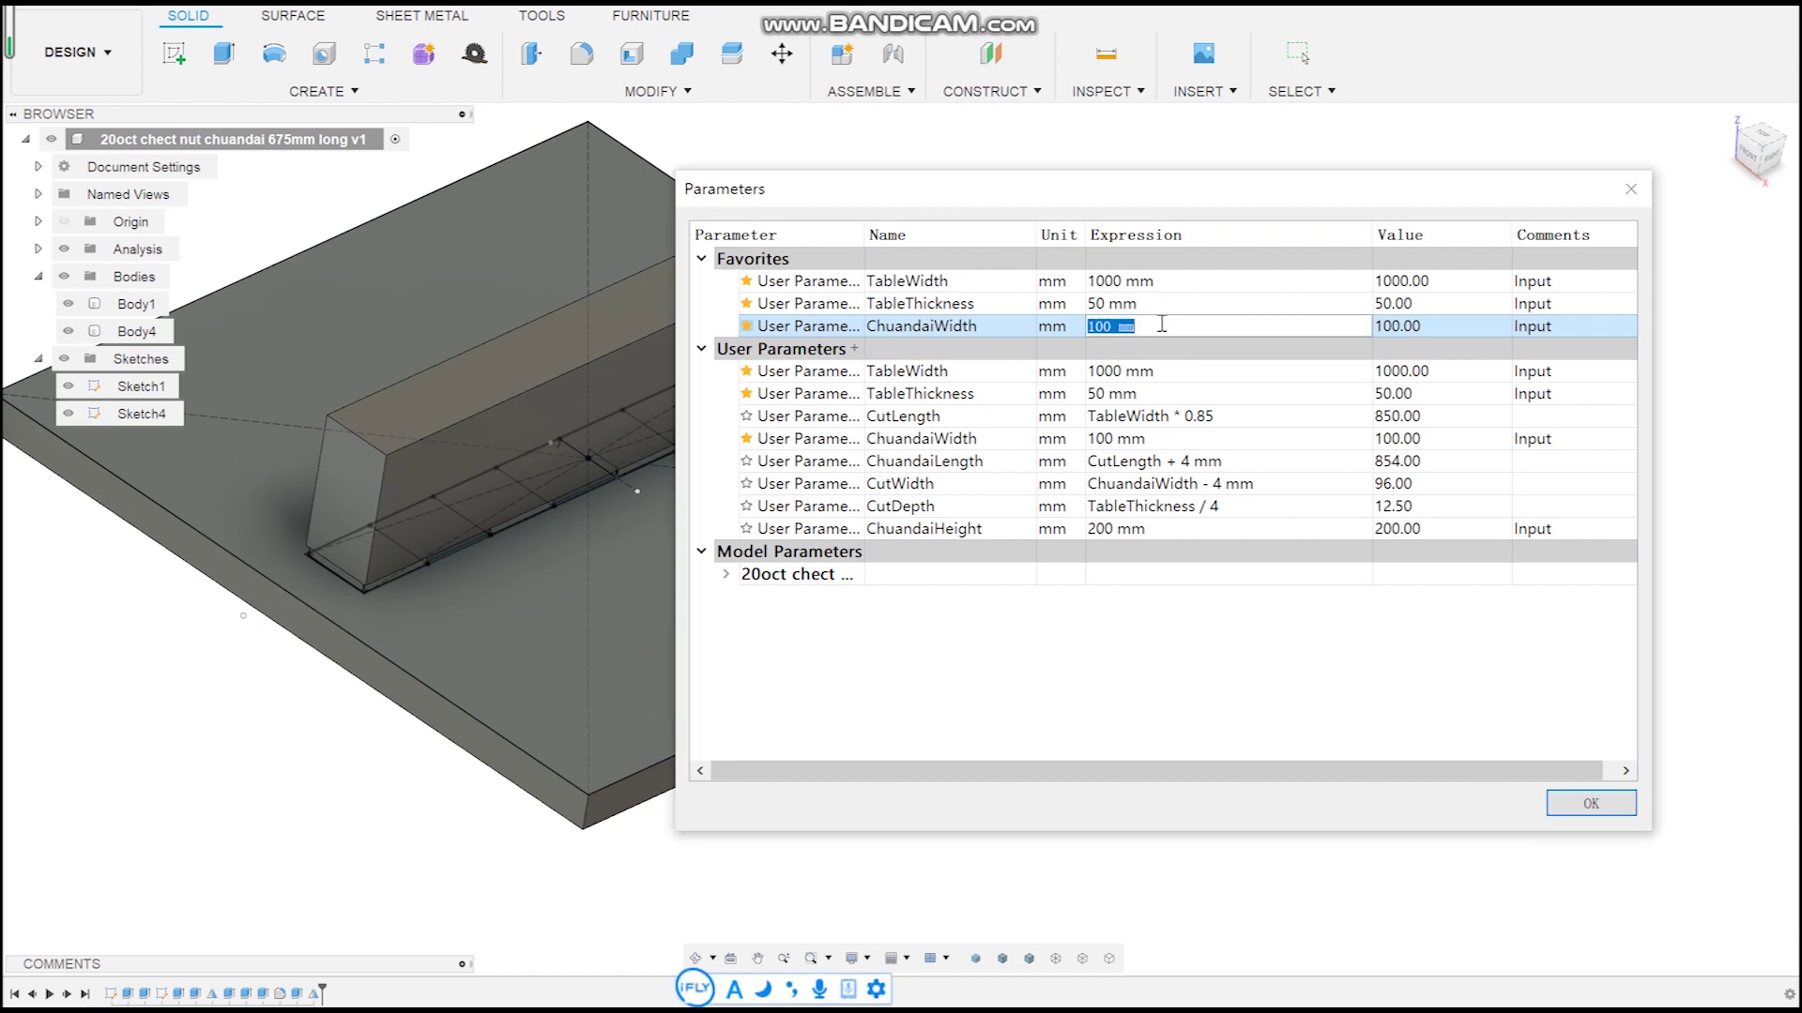
key(Return)
click(936, 351)
middle_drag(937, 350, 894, 435)
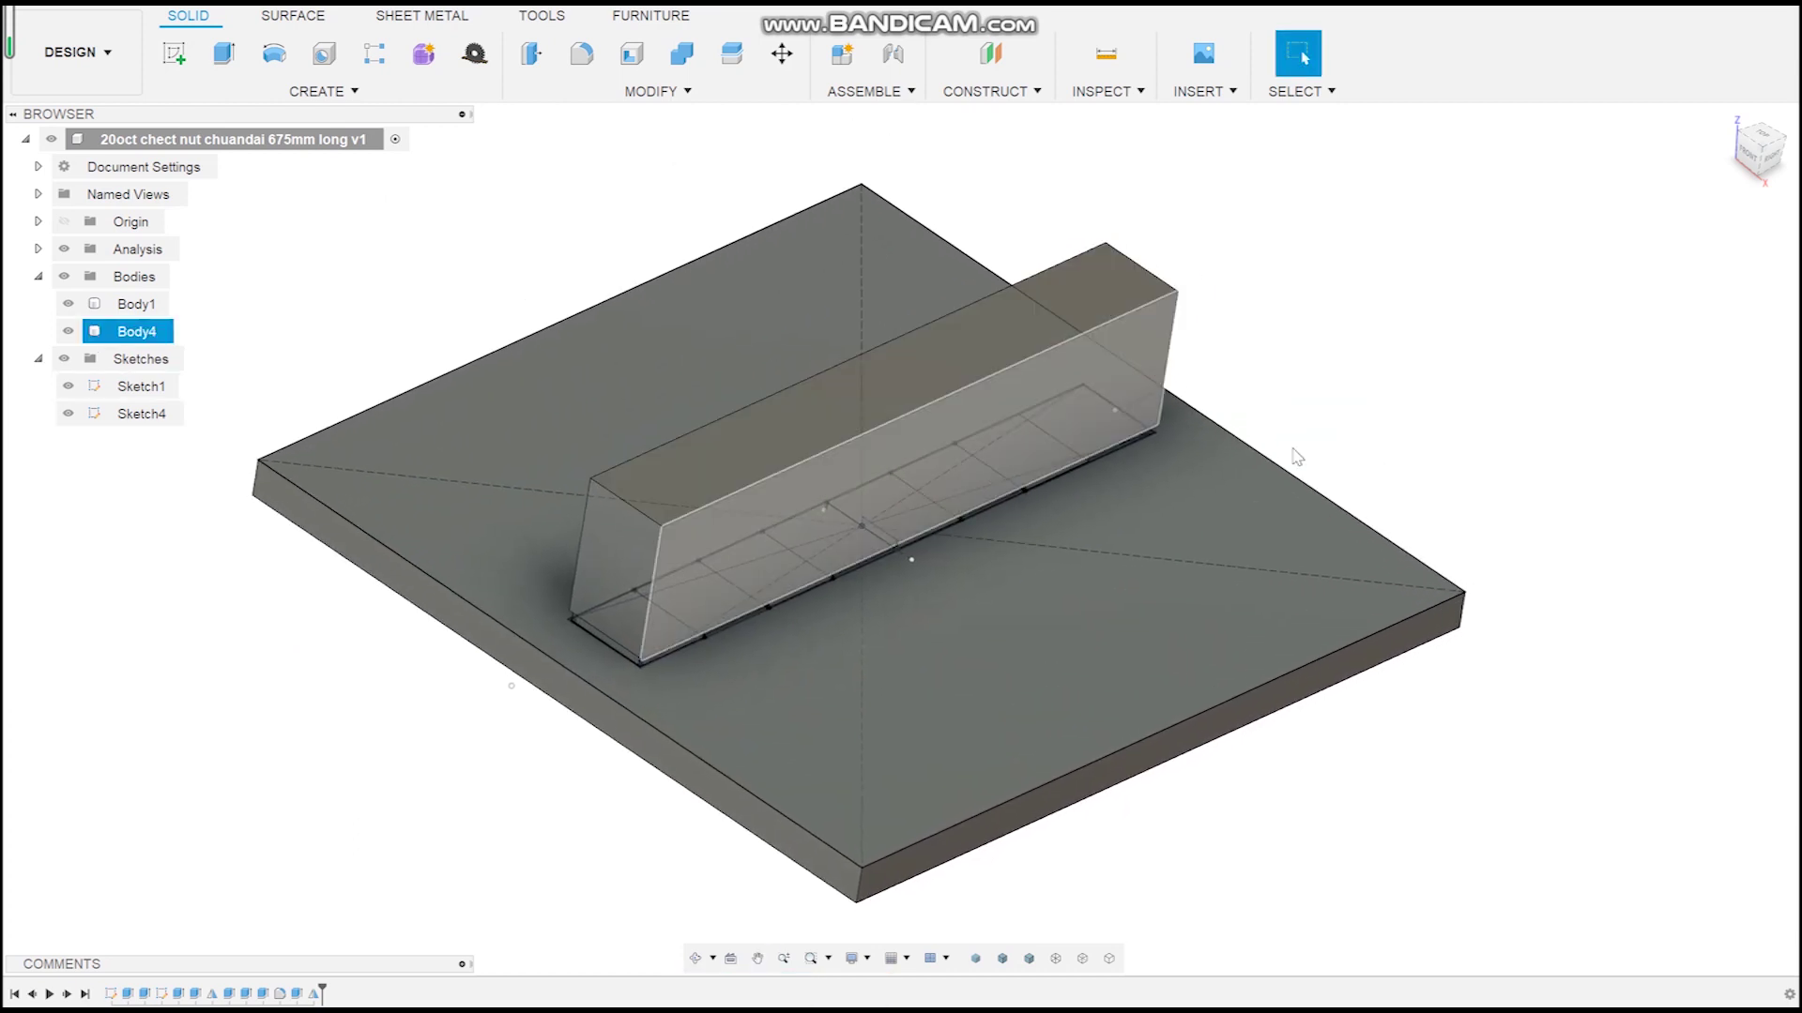
- Switch to the Manufacture workspace and orbit to view the tabletop's slot and CNC setups
key(Escape)
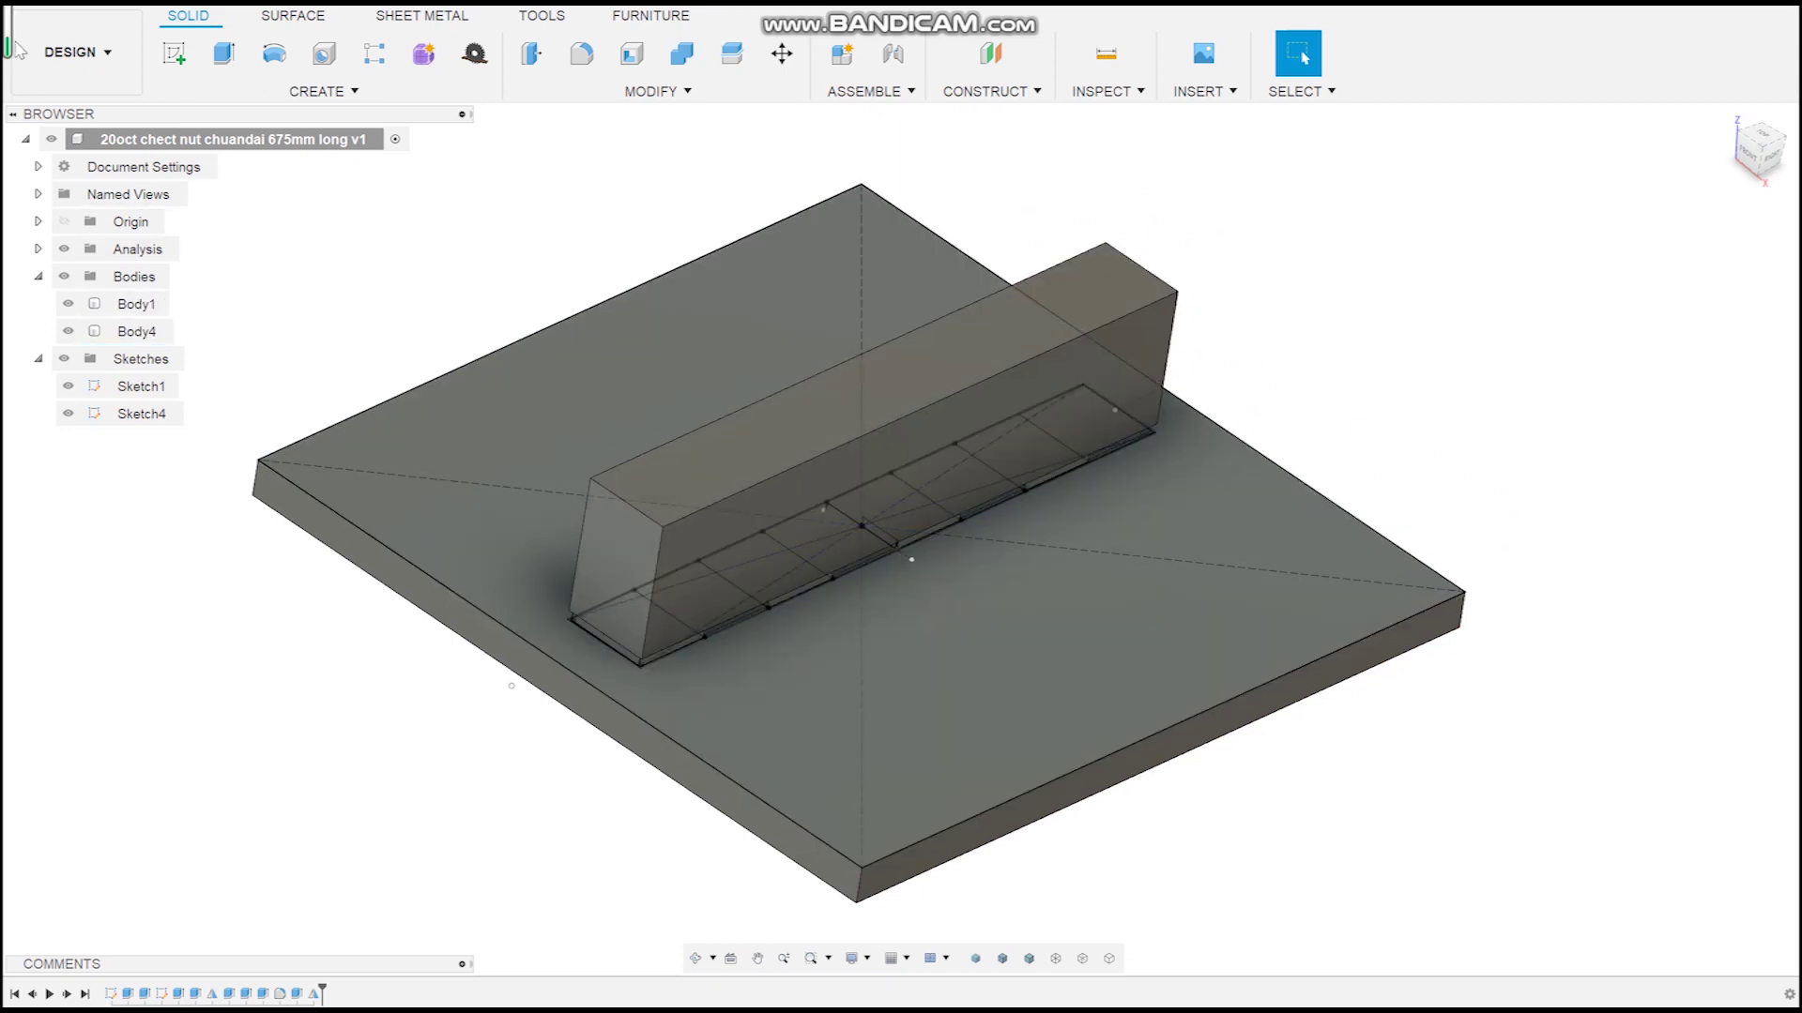
click(69, 87)
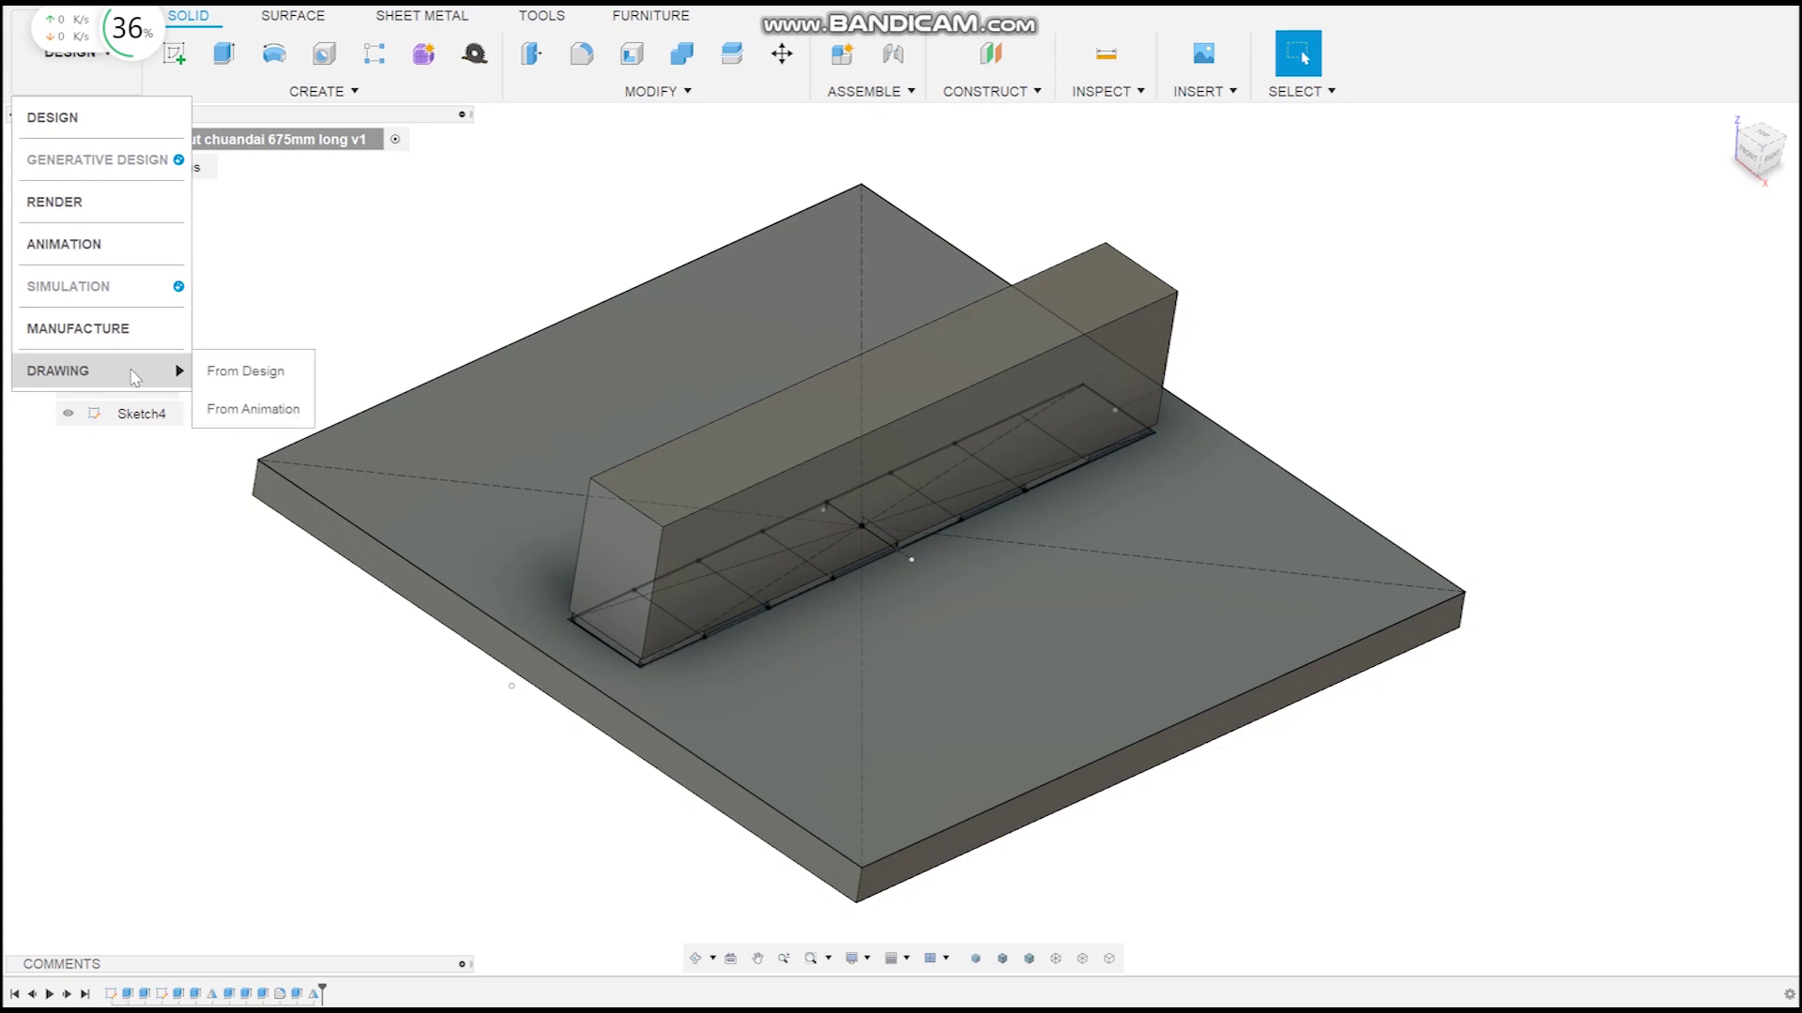
click(142, 338)
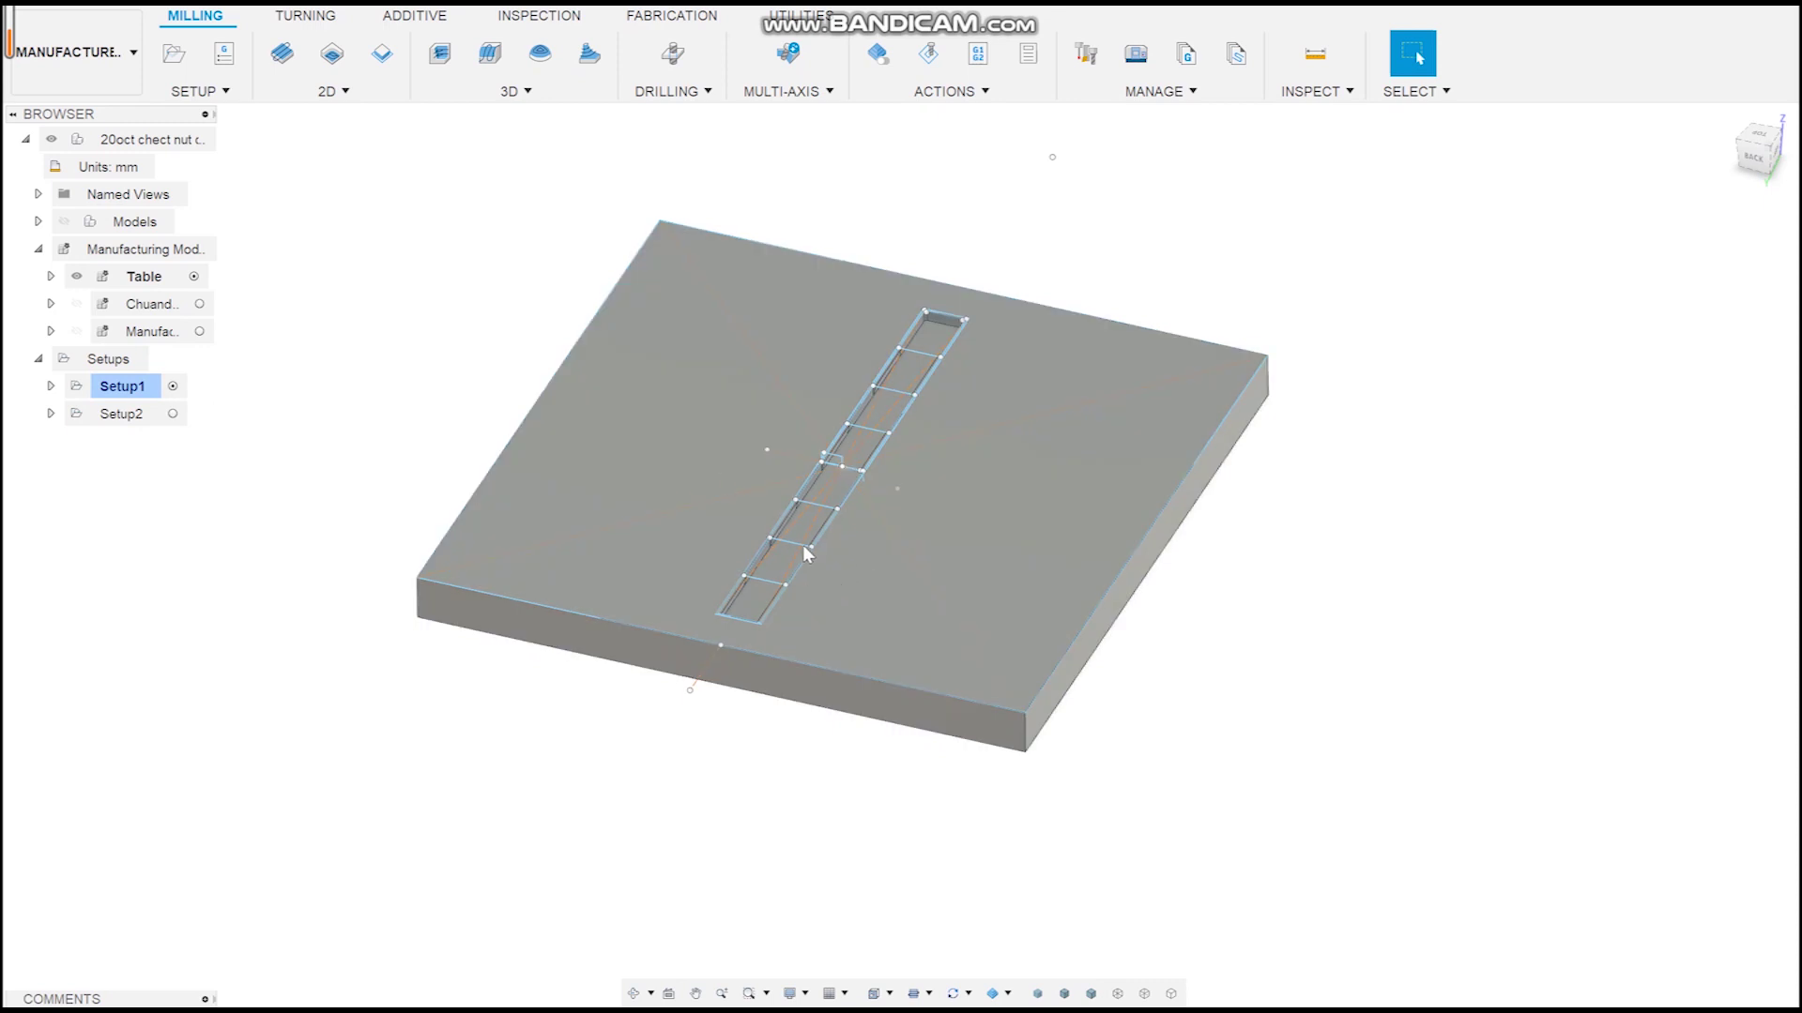
mouse_move(858, 657)
shift+middle_down()
mouse_move(897, 653)
mouse_move(856, 671)
shift+middle_up()
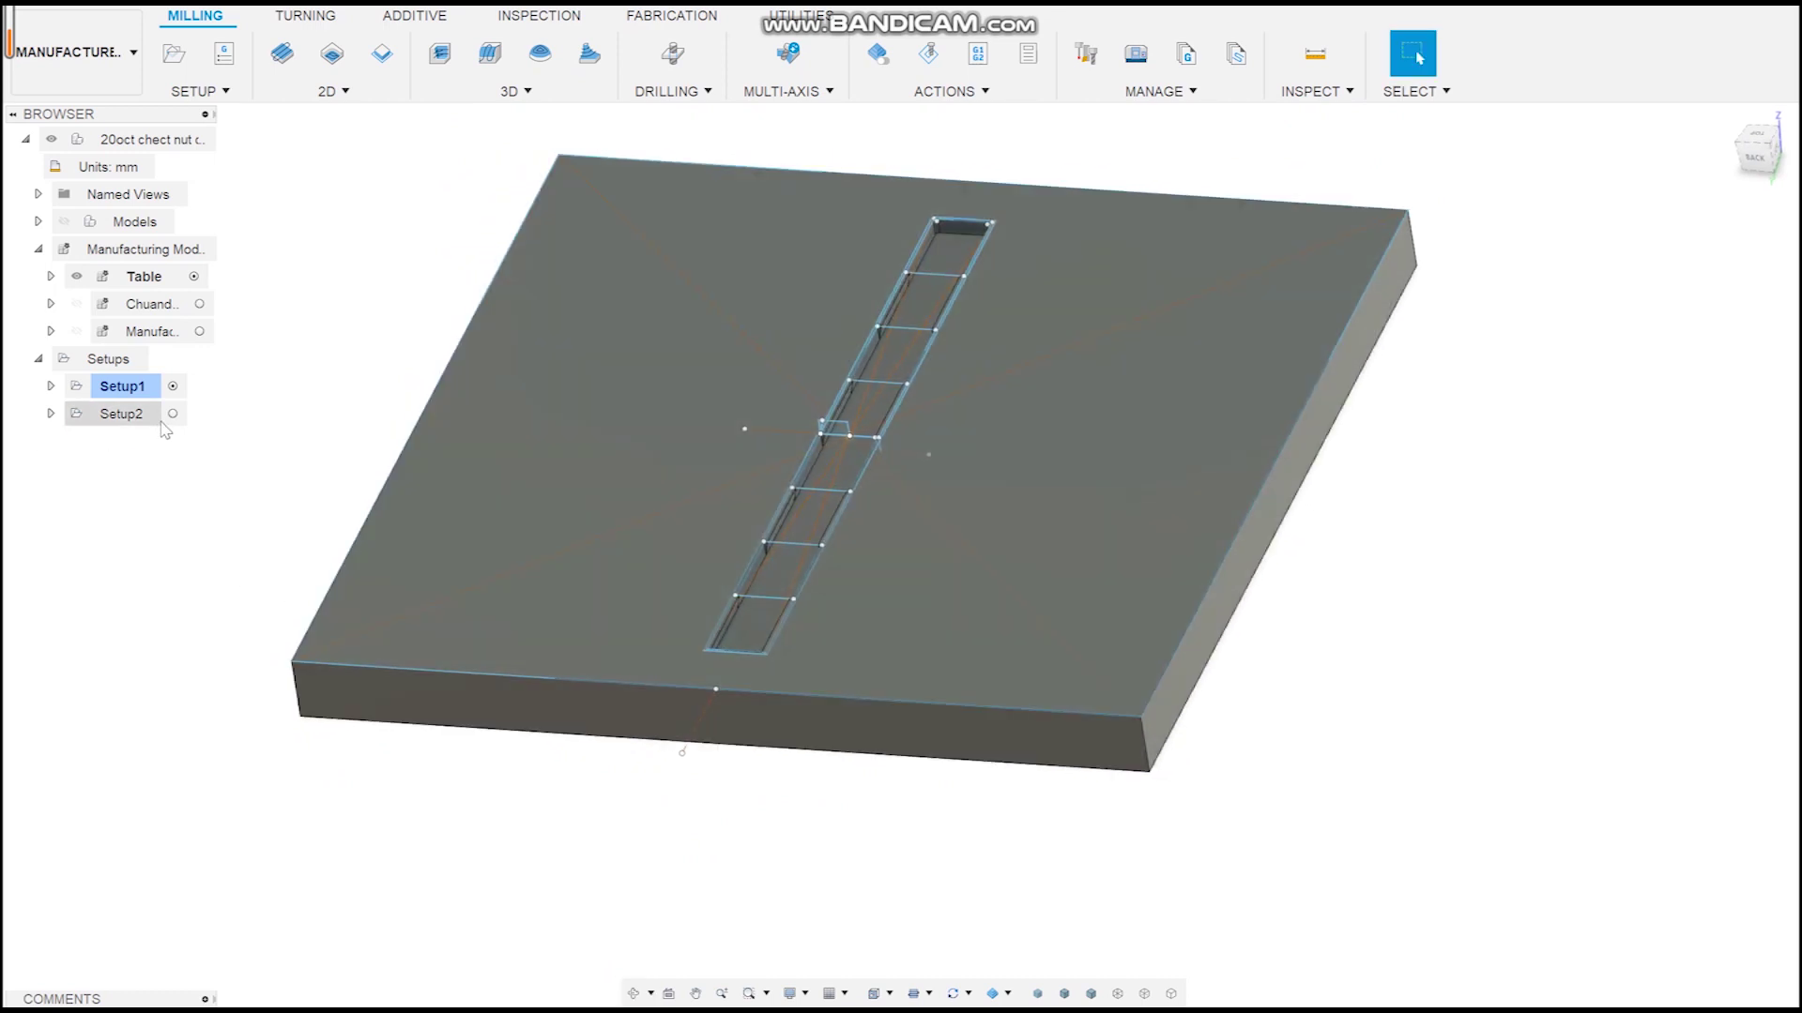
mouse_move(942, 672)
shift+middle_down()
mouse_move(963, 500)
mouse_move(893, 573)
shift+middle_up()
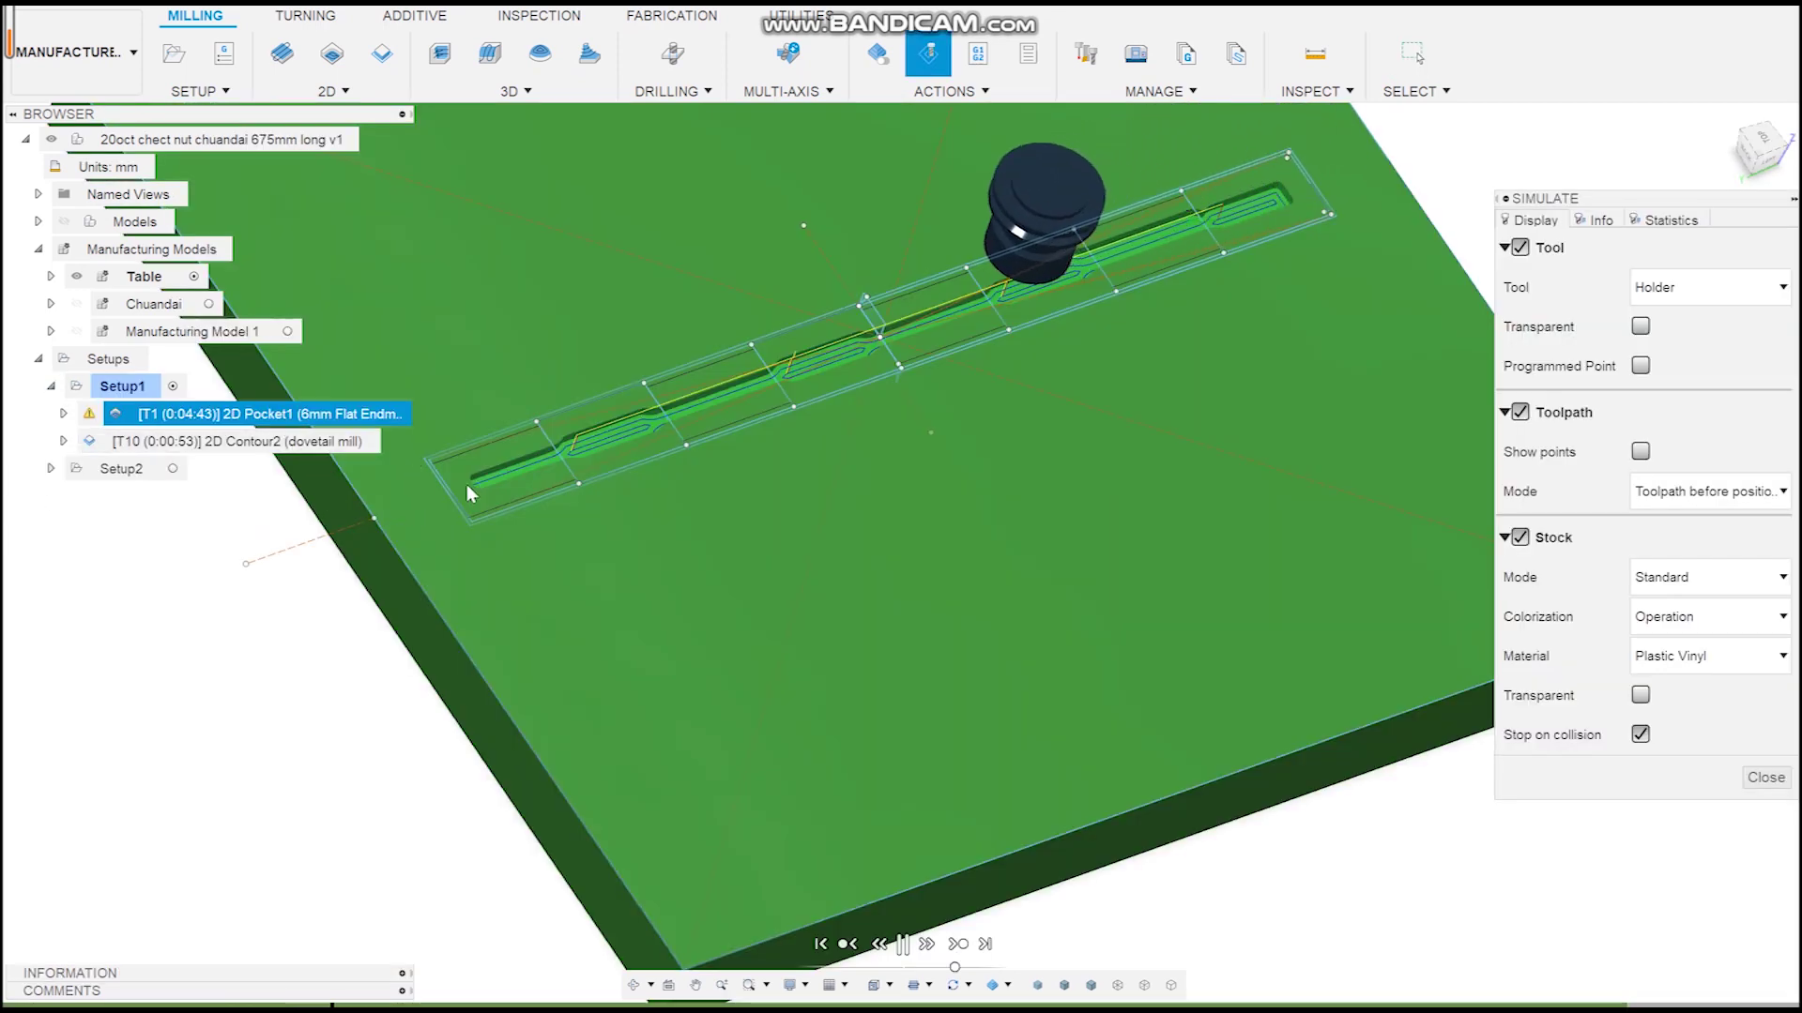
- Orbit while Setup1's slot pocket and dovetail toolpaths simulate, then activate Setup2 for the Chuandai bar
shift+middle_drag(468, 493, 1123, 524)
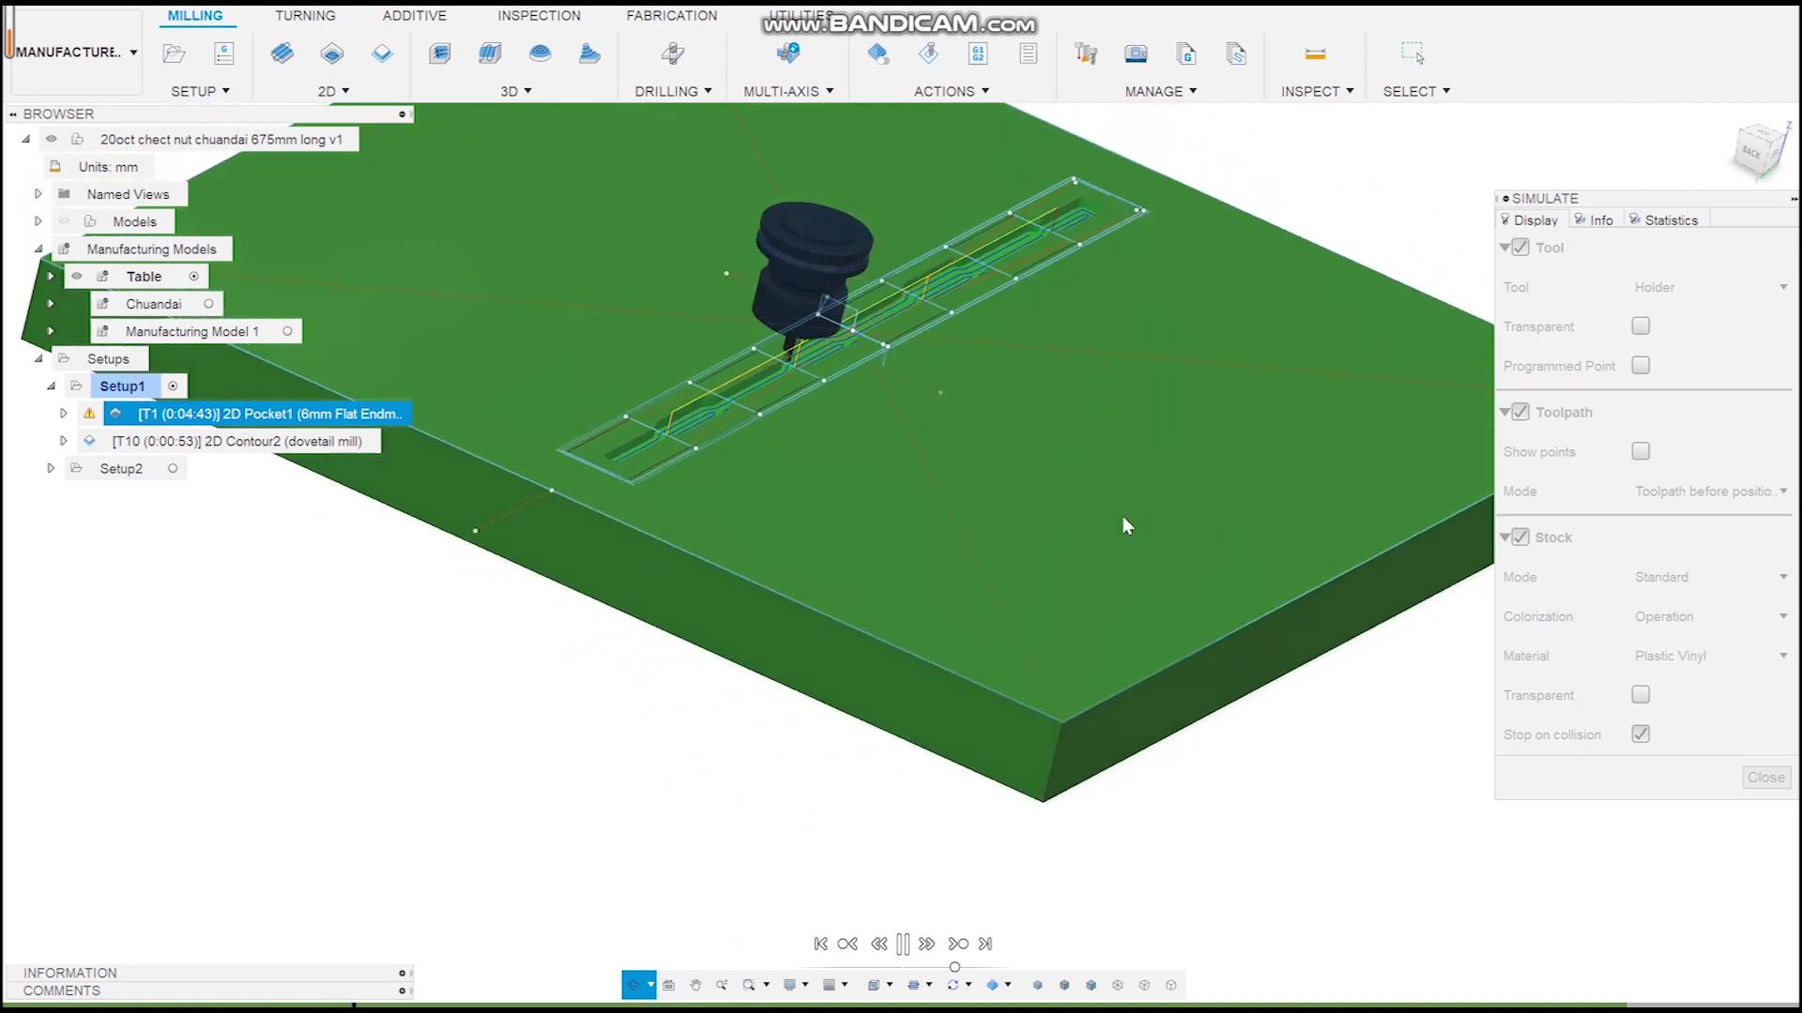
mouse_move(641, 585)
shift+middle_down()
mouse_move(996, 912)
mouse_move(827, 677)
shift+middle_up()
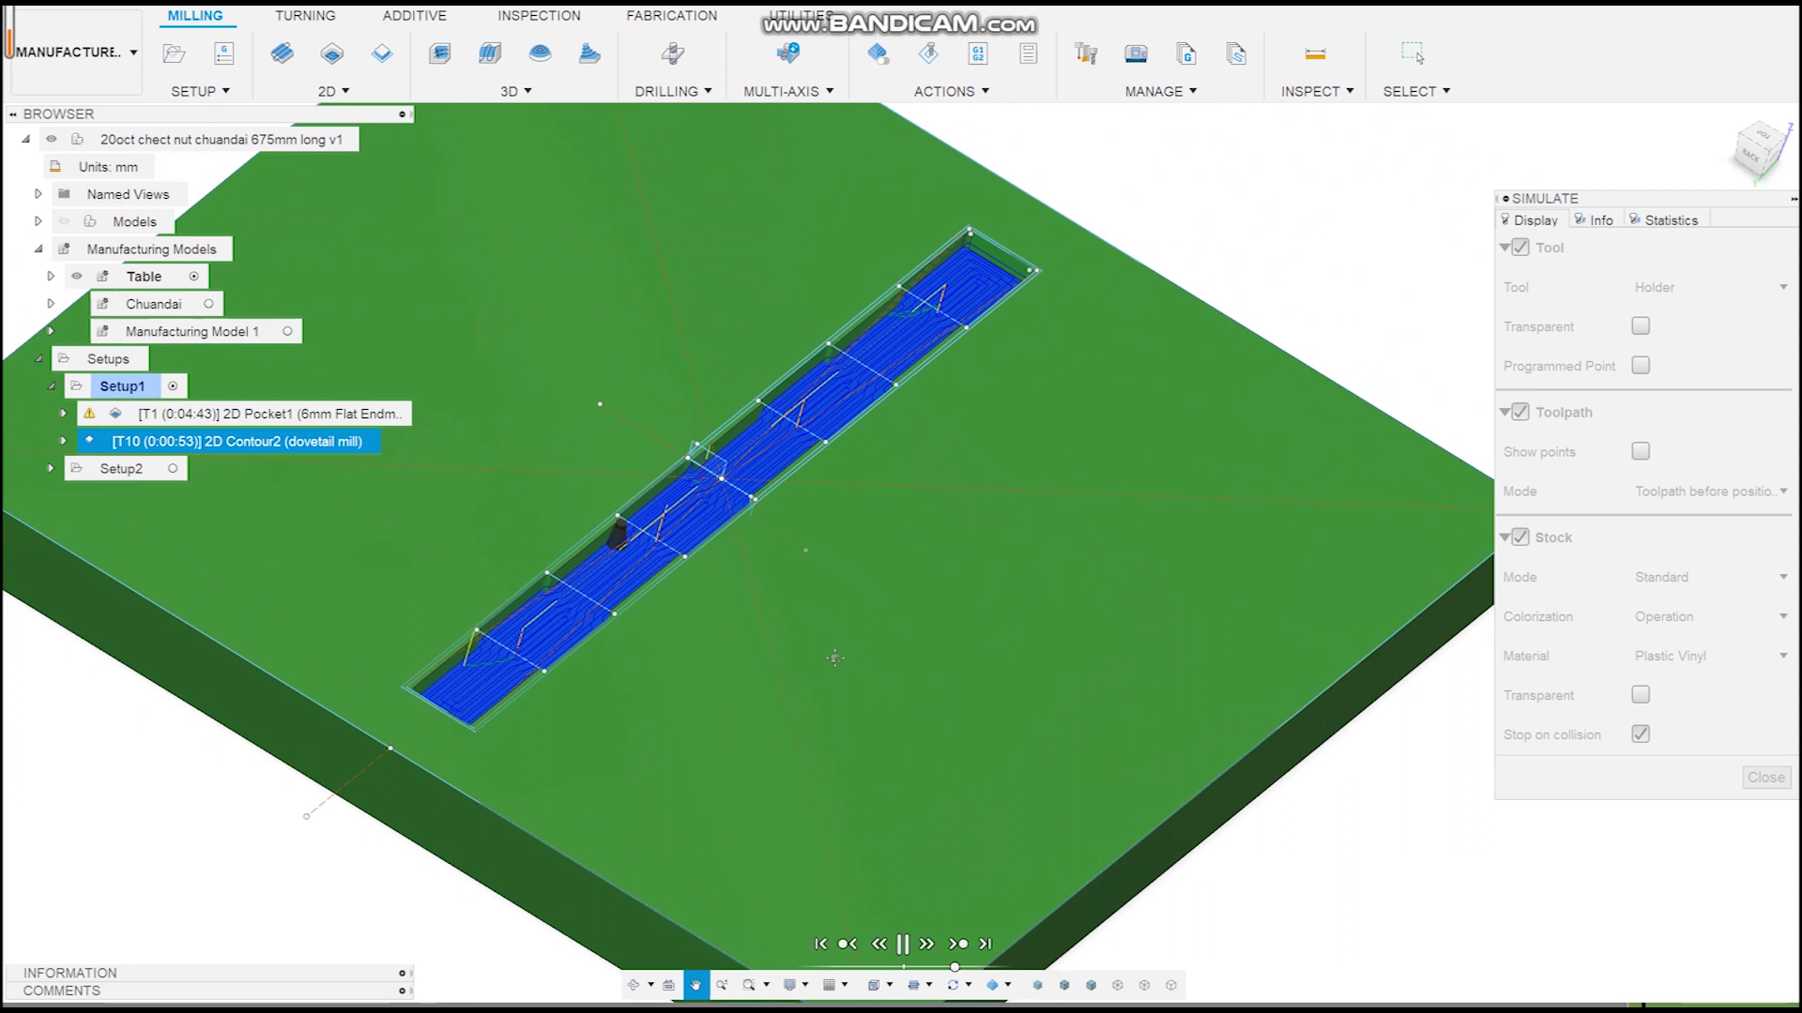
key(Escape)
scroll(547, 563, up, 3)
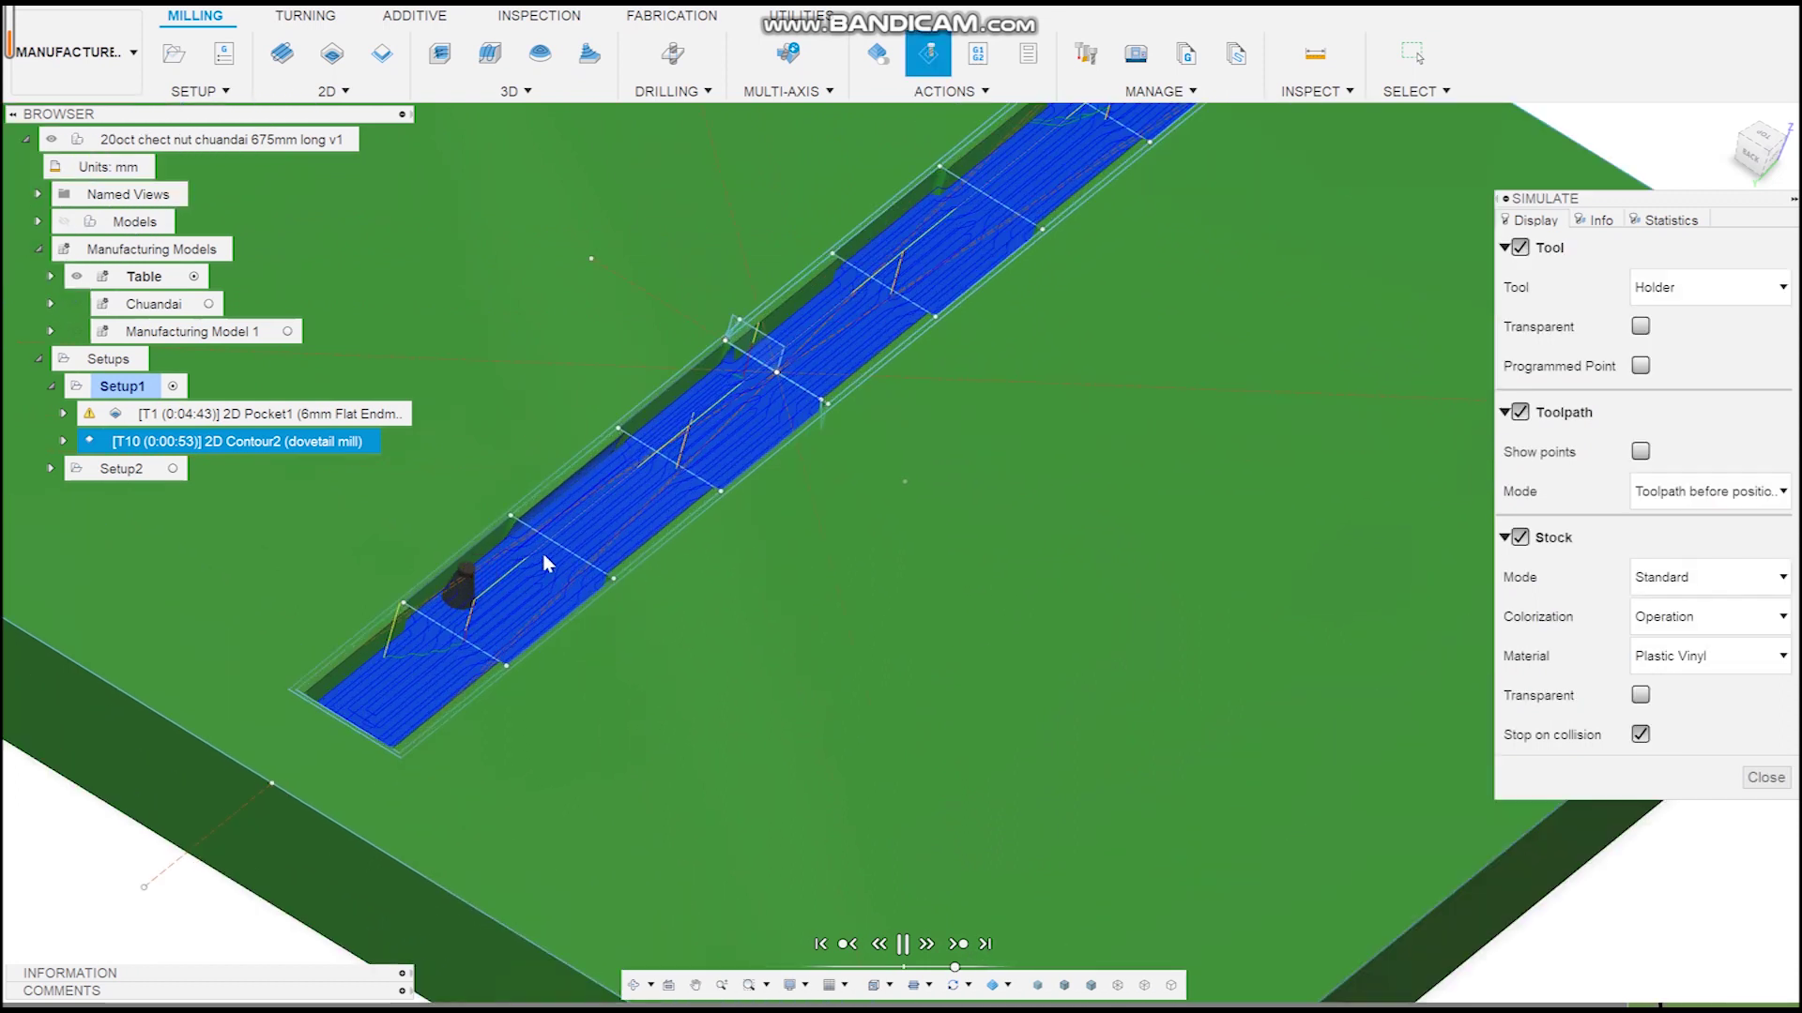
scroll(546, 563, up, 2)
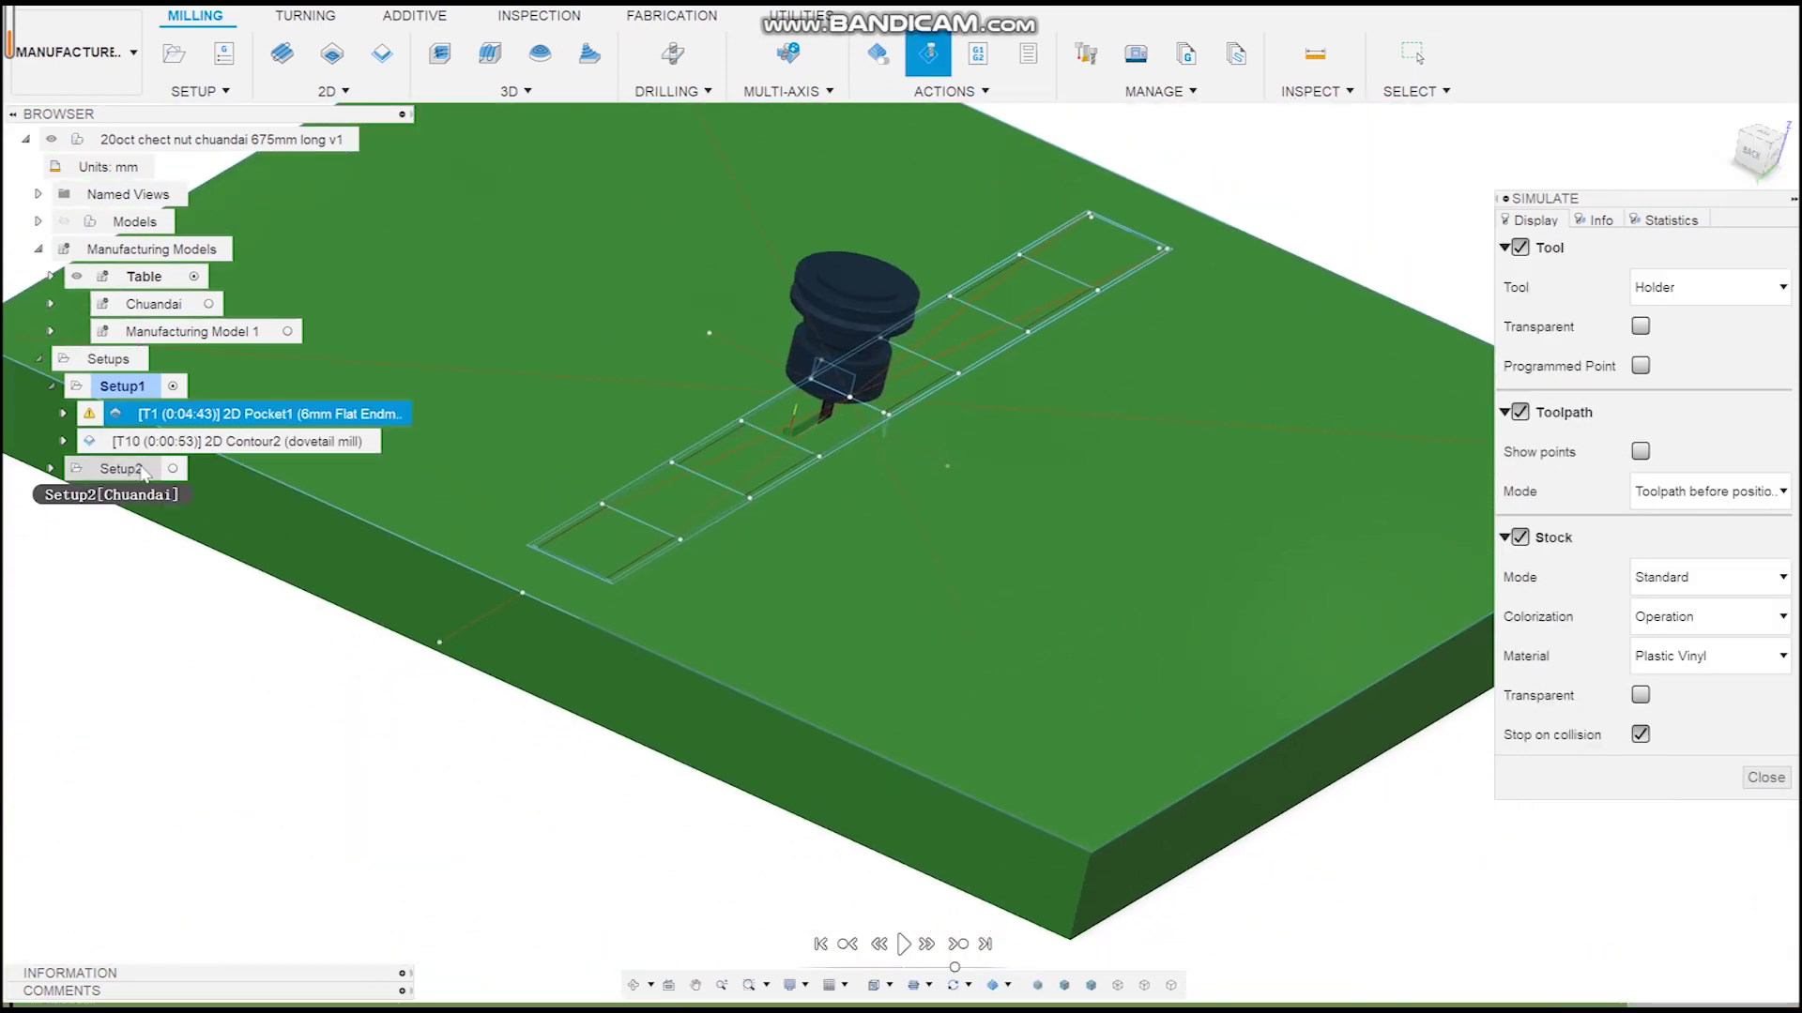
click(173, 471)
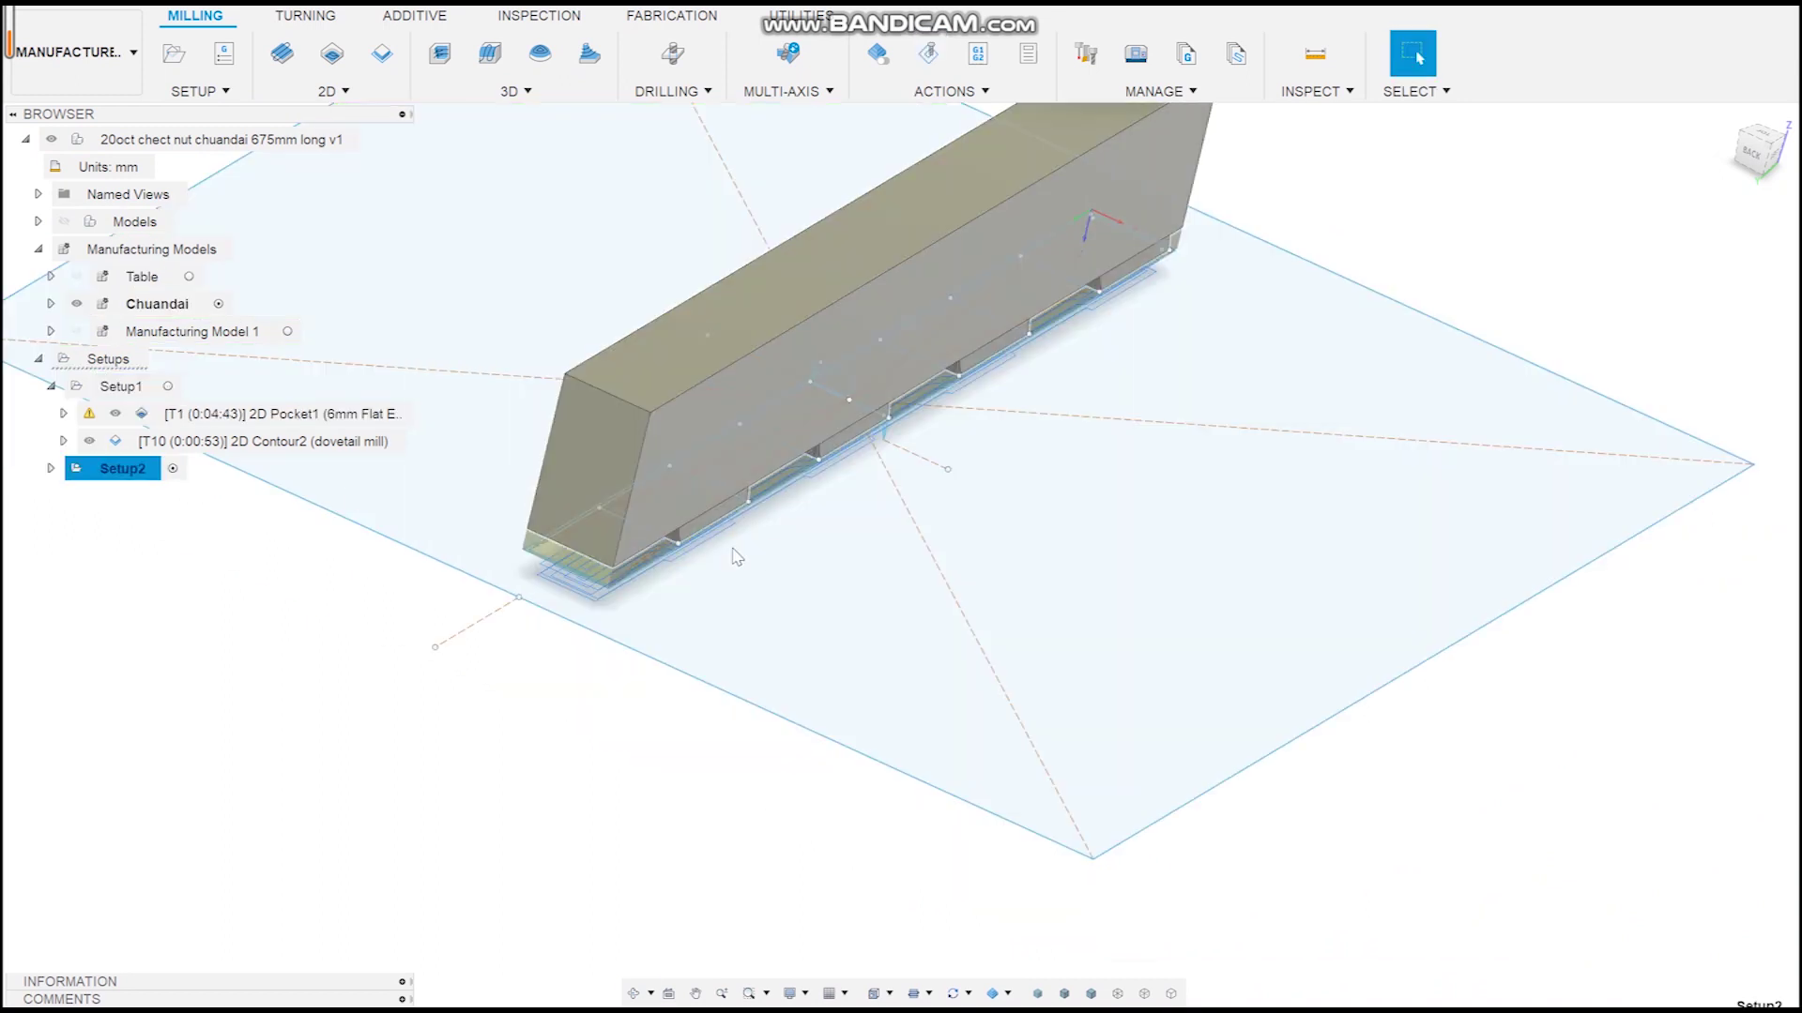
- Simulate Setup2's bar toolpaths, playing and jumping ahead to the dovetail 2D Contour6 cut
mouse_move(736, 550)
shift+middle_down()
mouse_move(764, 429)
mouse_move(729, 294)
shift+middle_up()
middle_drag(617, 408, 926, 276)
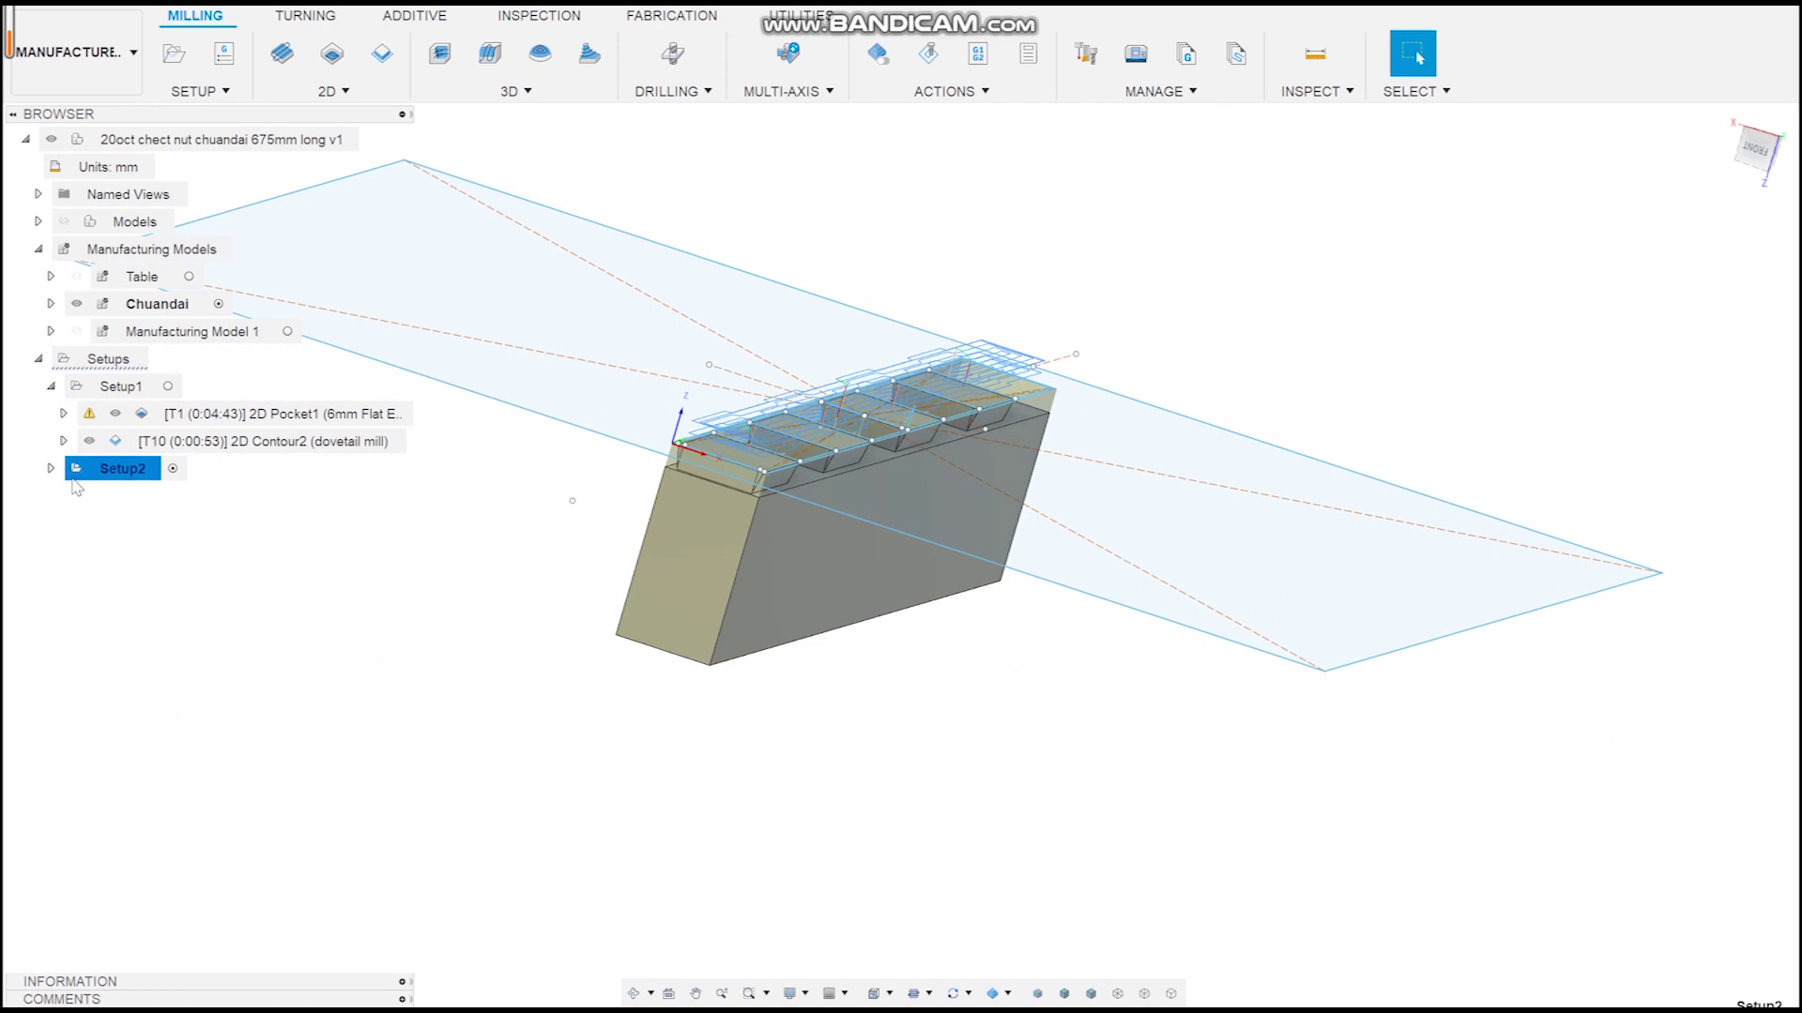
key(alt+s)
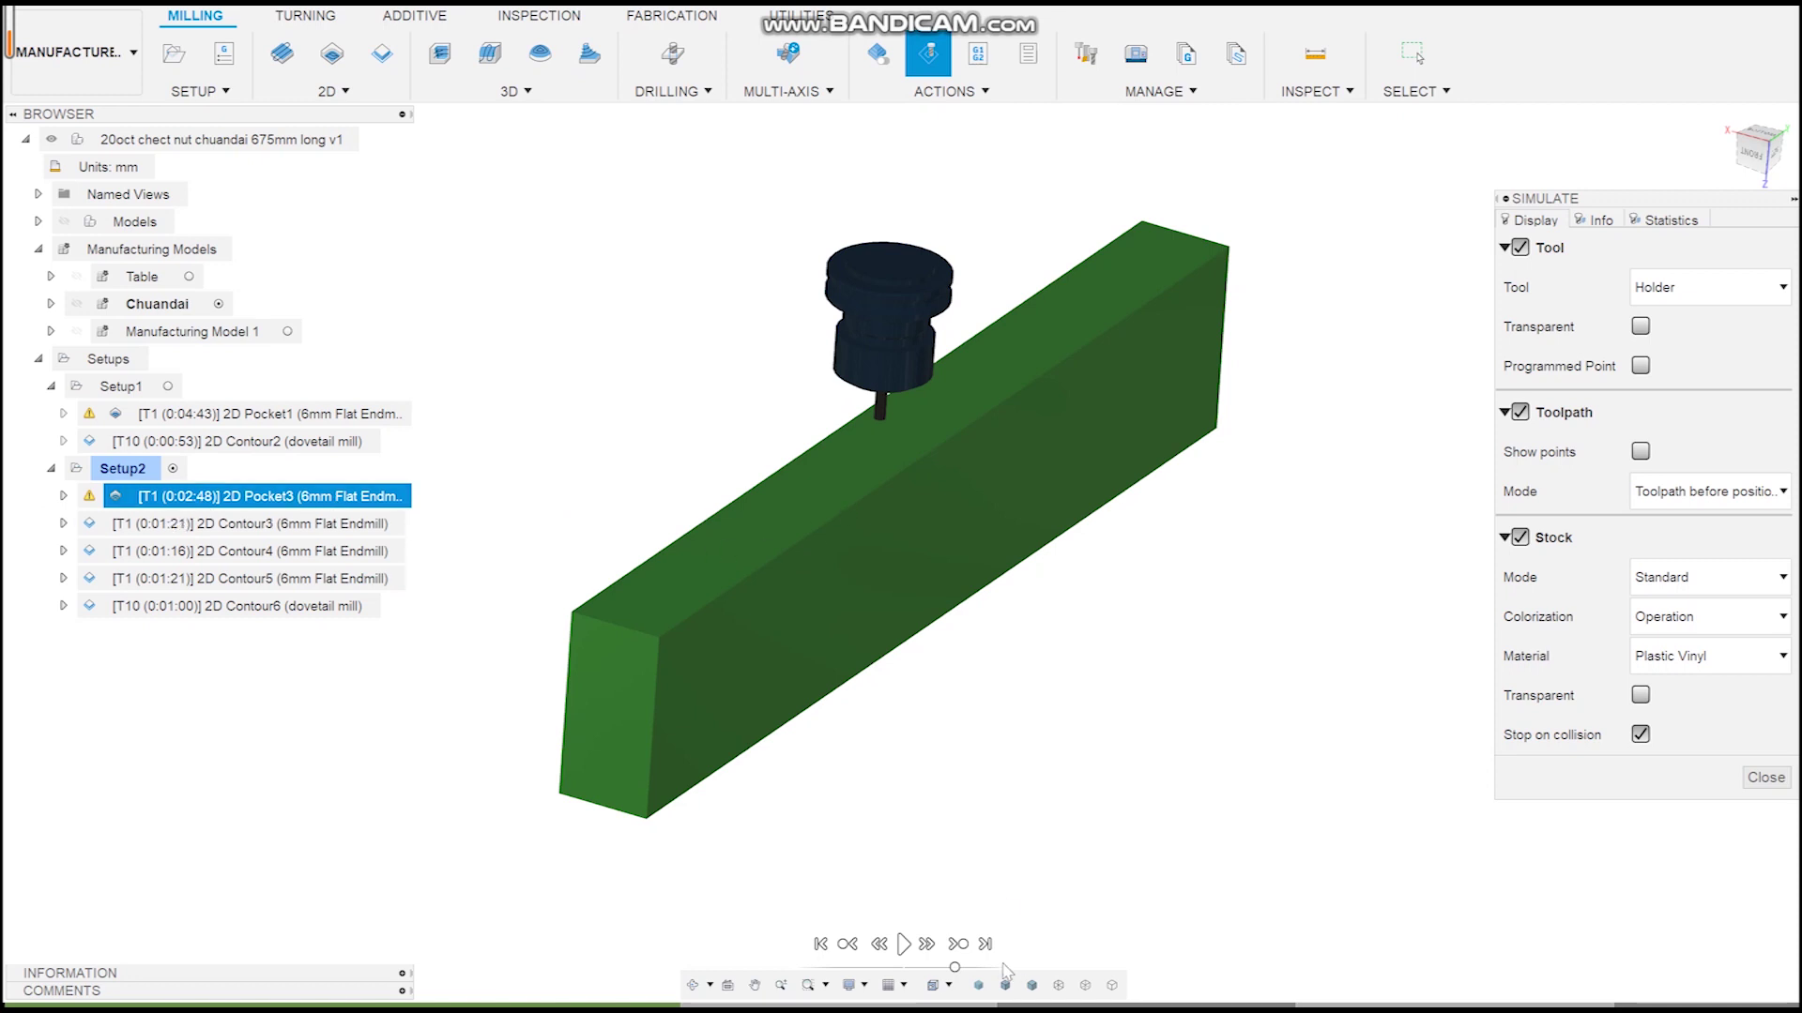
click(903, 944)
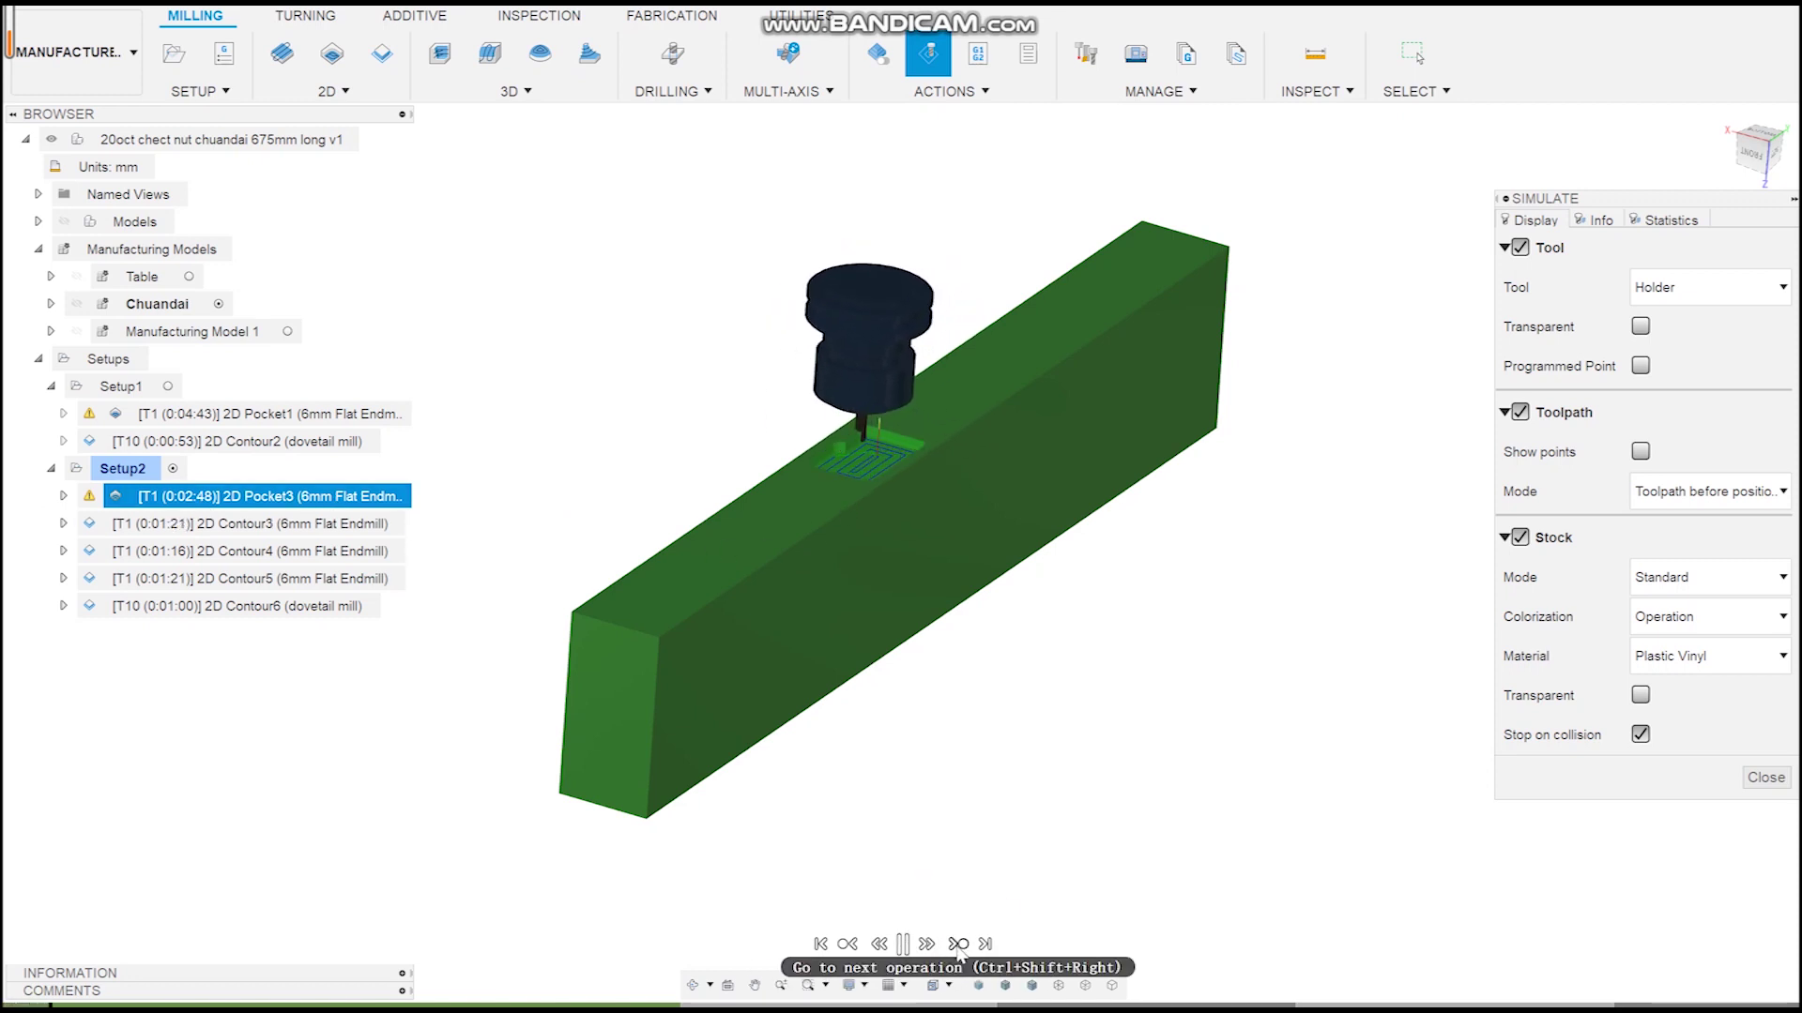
click(958, 945)
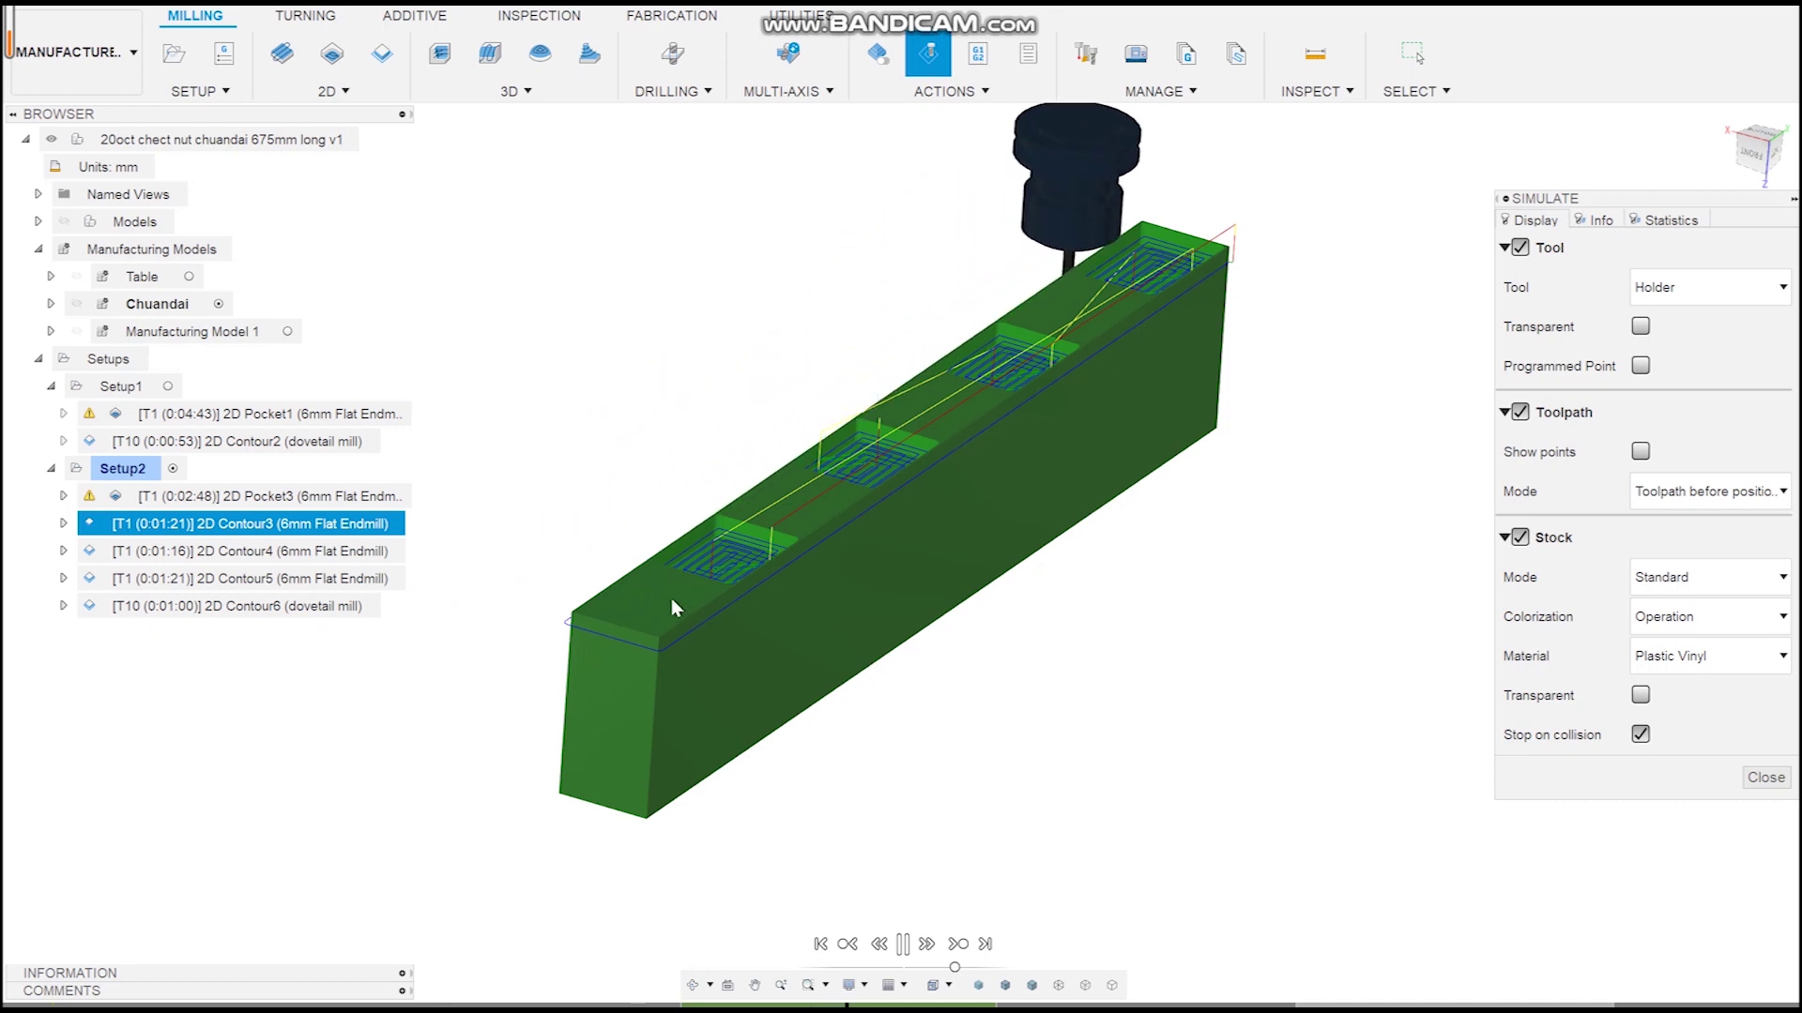
scroll(672, 598, down, 2)
scroll(687, 621, up, 3)
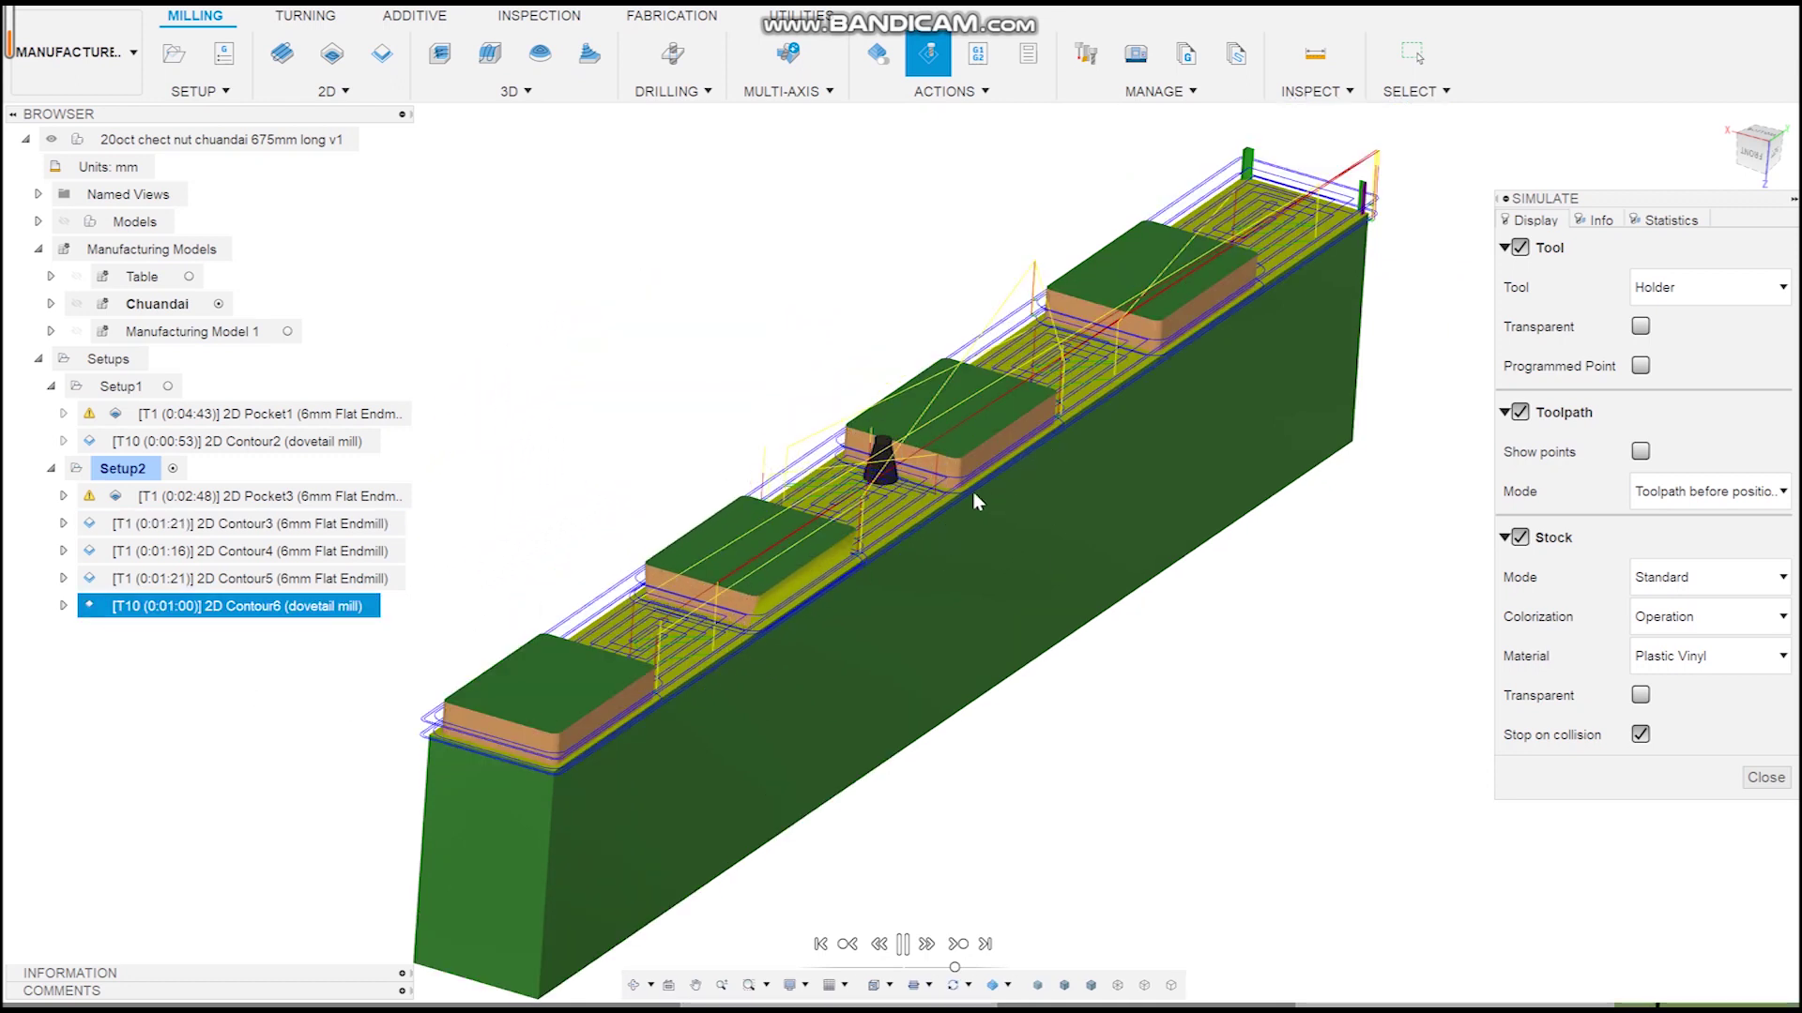
scroll(895, 885, up, 3)
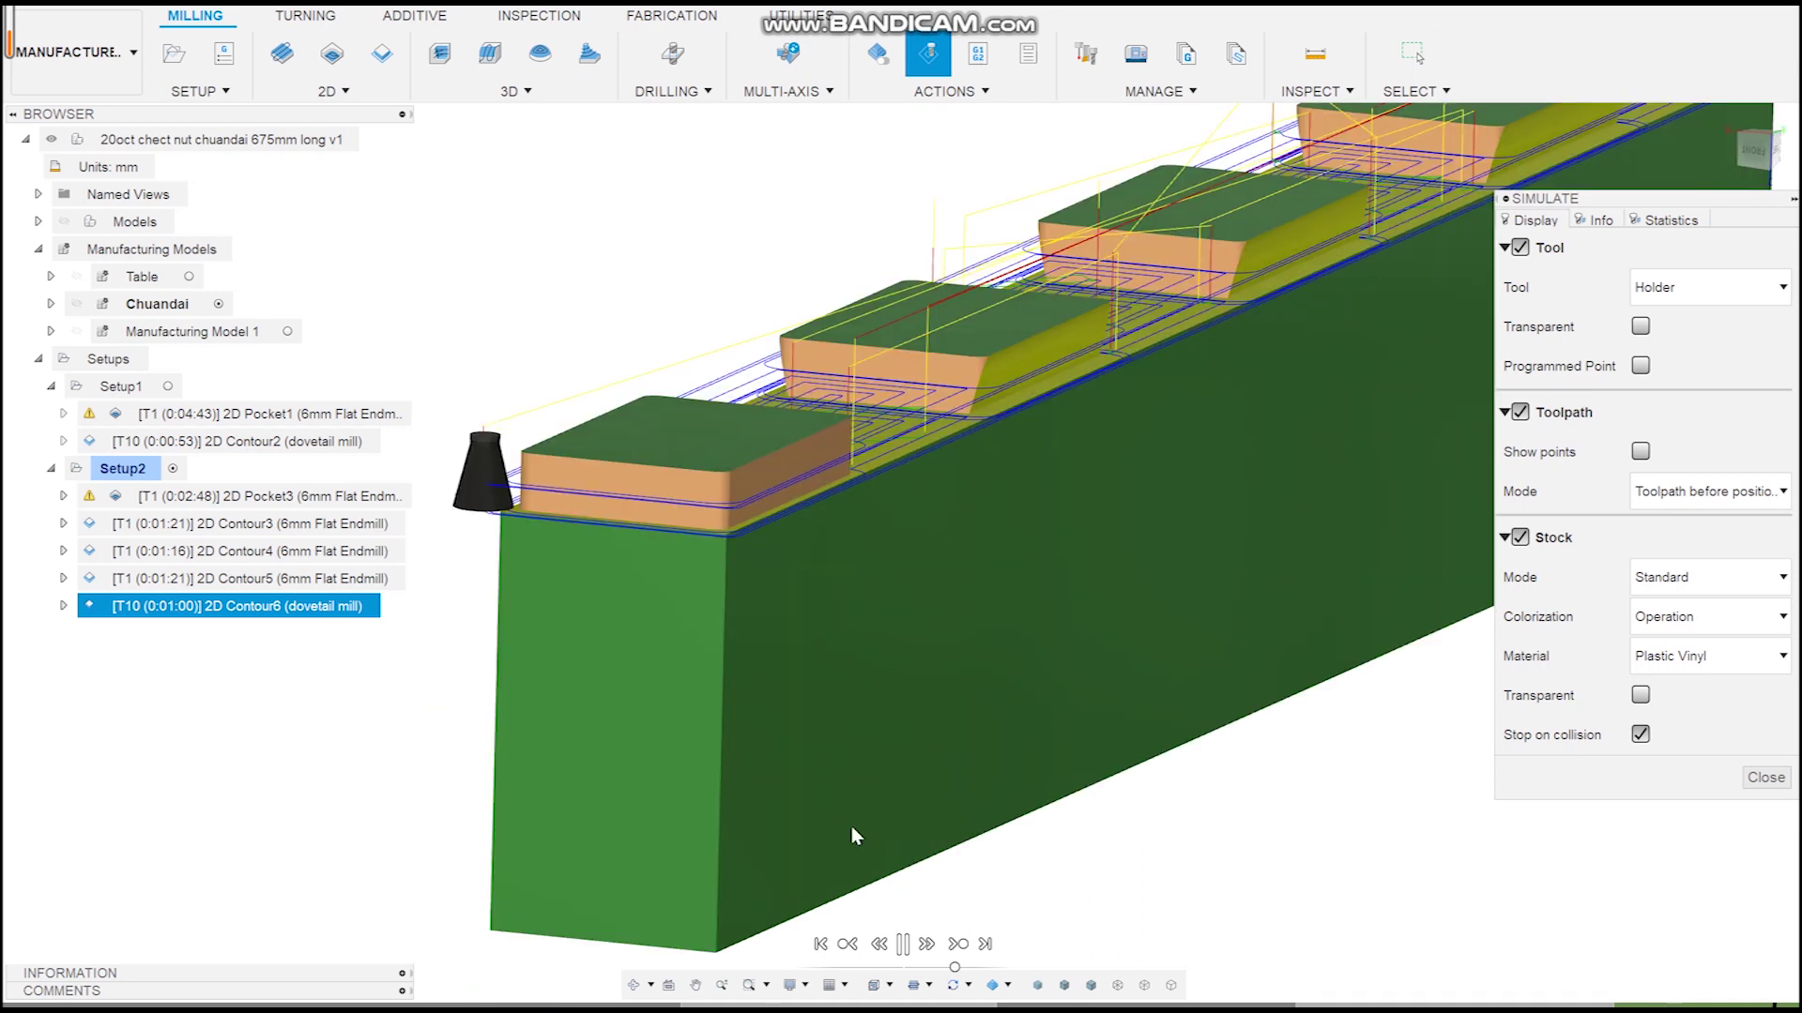